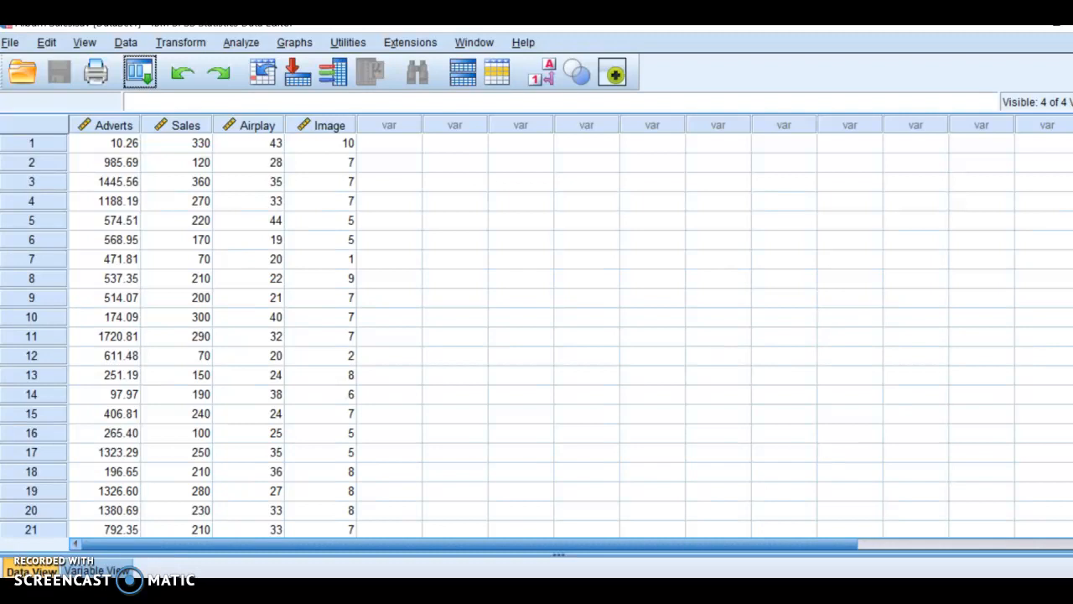
Set up a linear regression with Album sales as the dependent variable and advertising budget as the first block's predictor.
left_click(237, 44)
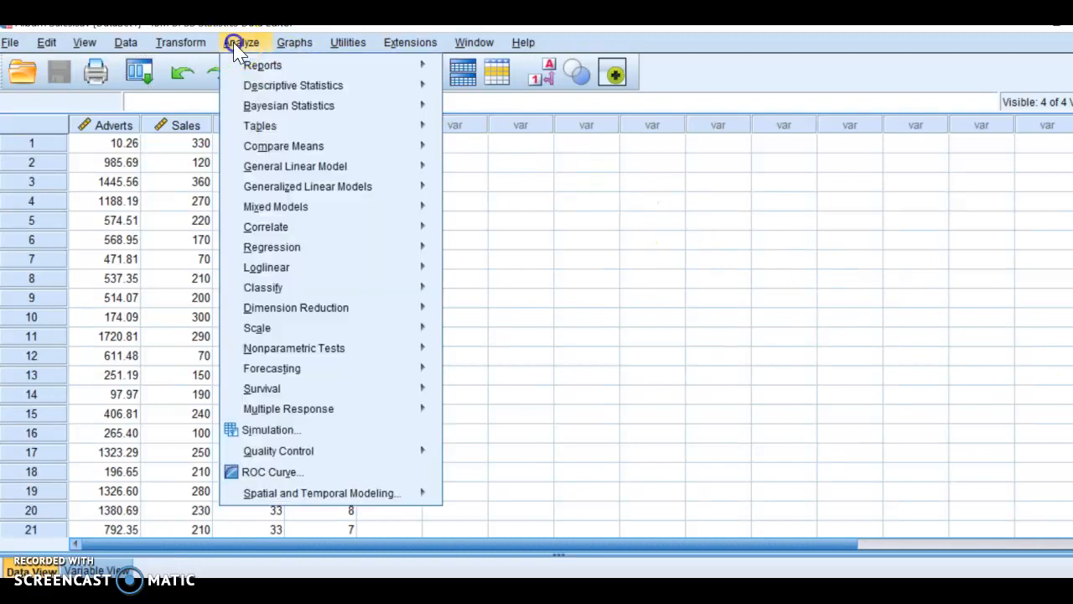
left_click(297, 248)
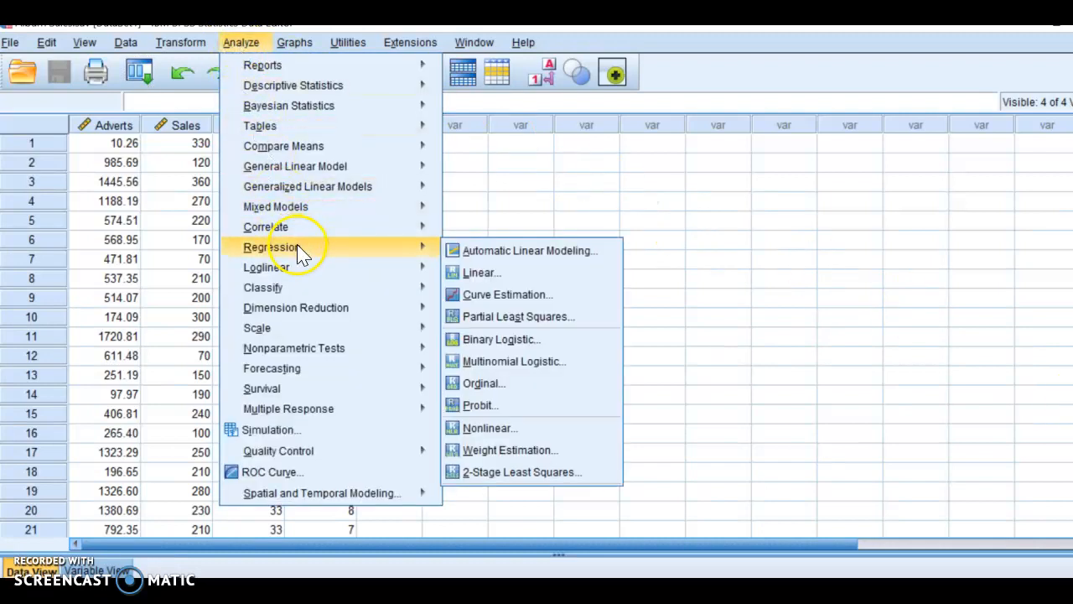
left_click(484, 273)
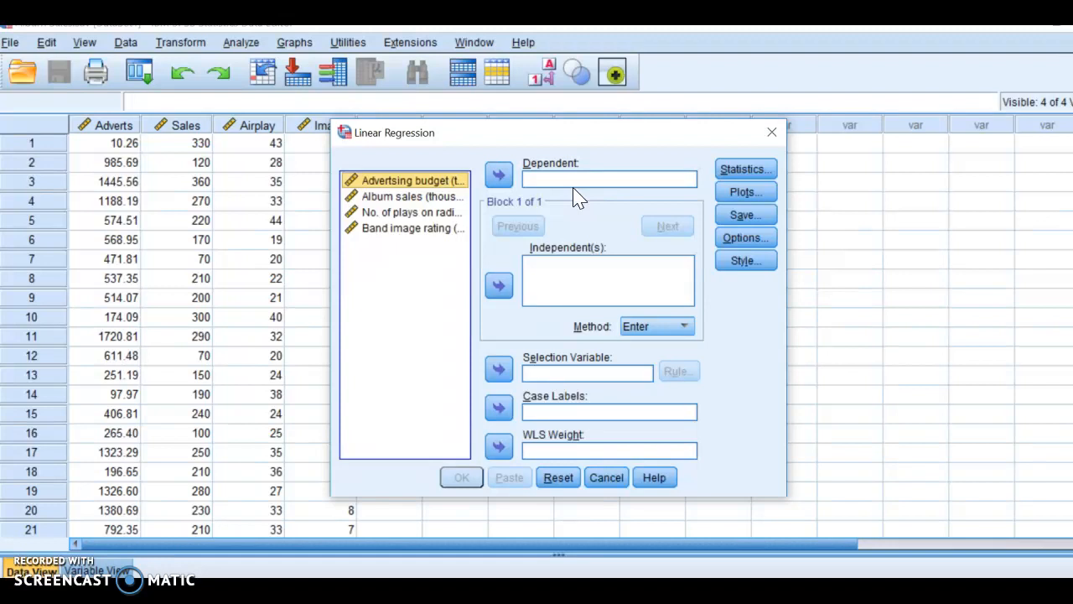
left_click(440, 199)
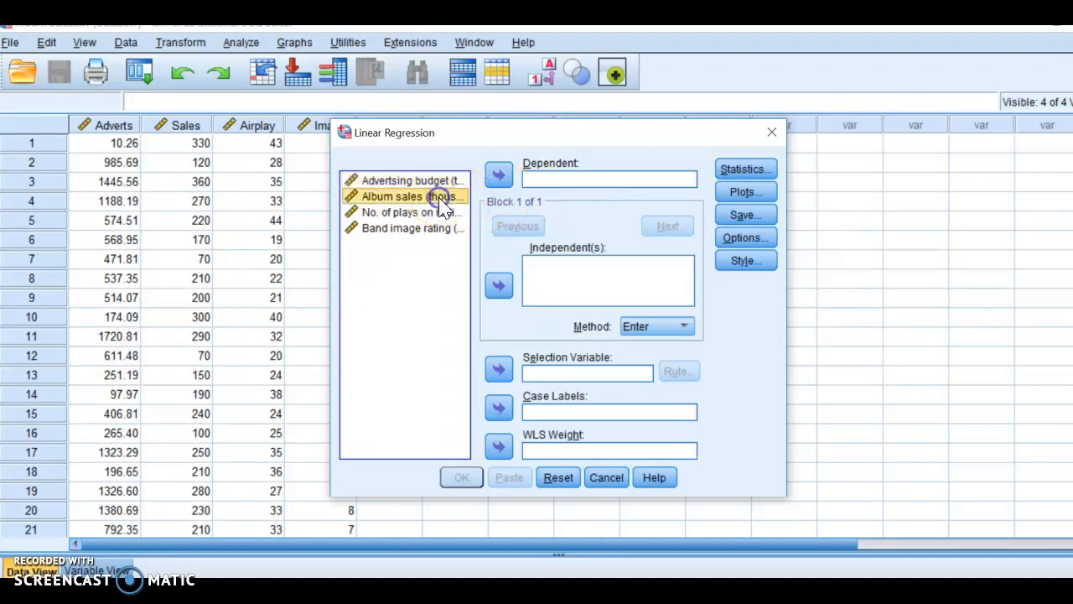
left_click(499, 176)
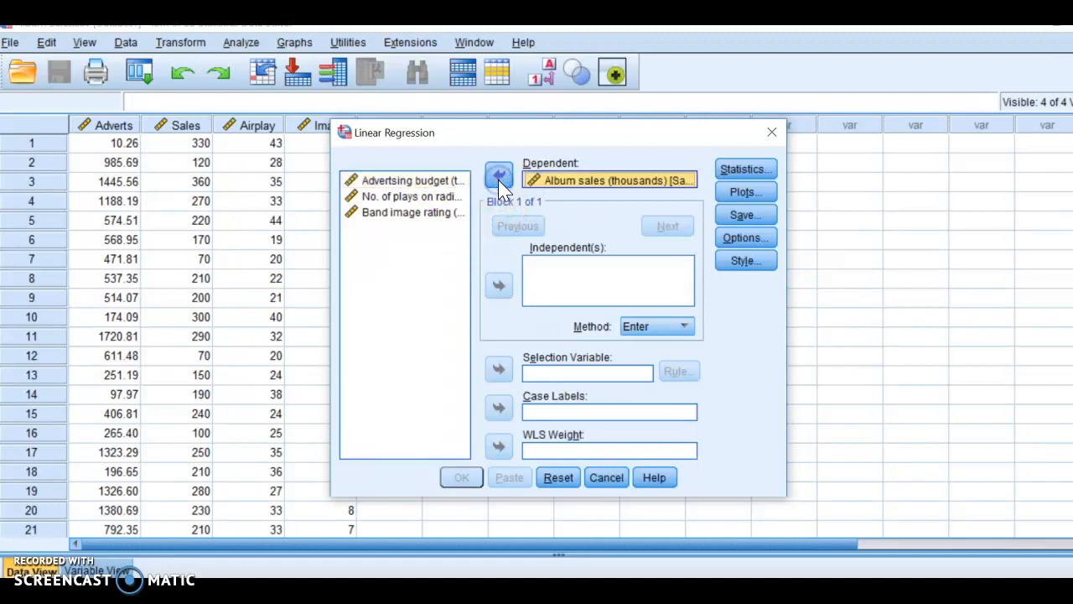
left_click(436, 187)
left_click(500, 285)
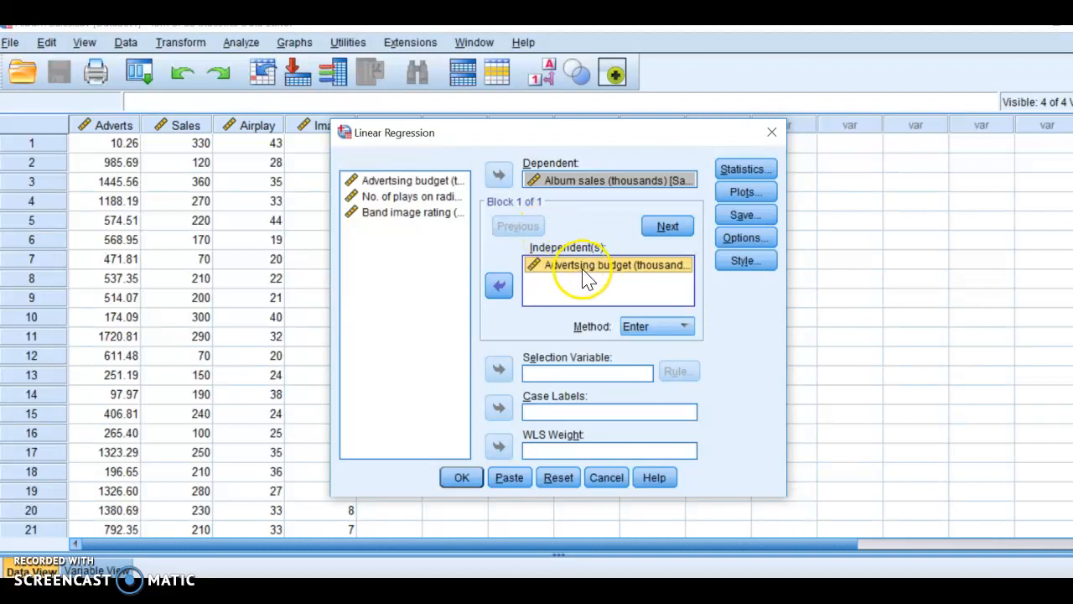
Add a second predictor block containing No. of plays on radio and Band image rating, using the Enter method.
left_click(669, 227)
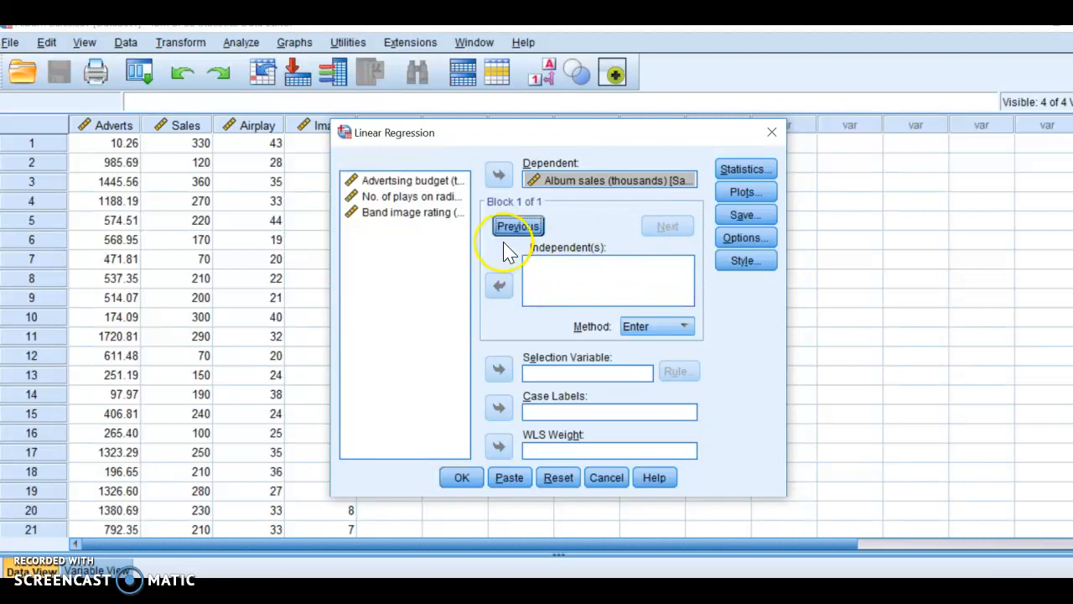
left_click(442, 200)
left_click(498, 286)
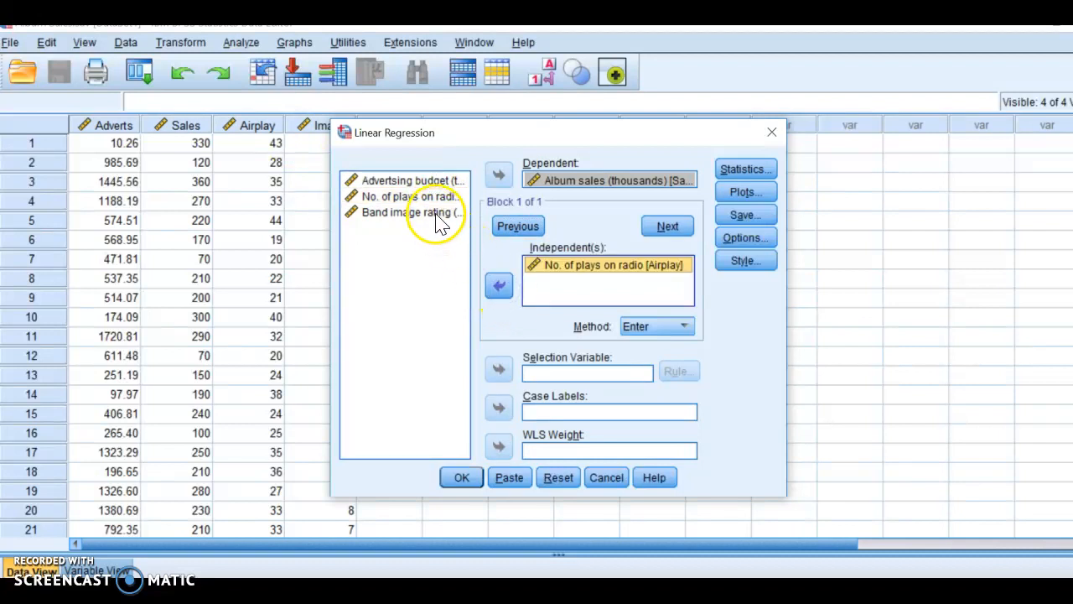
left_click(437, 217)
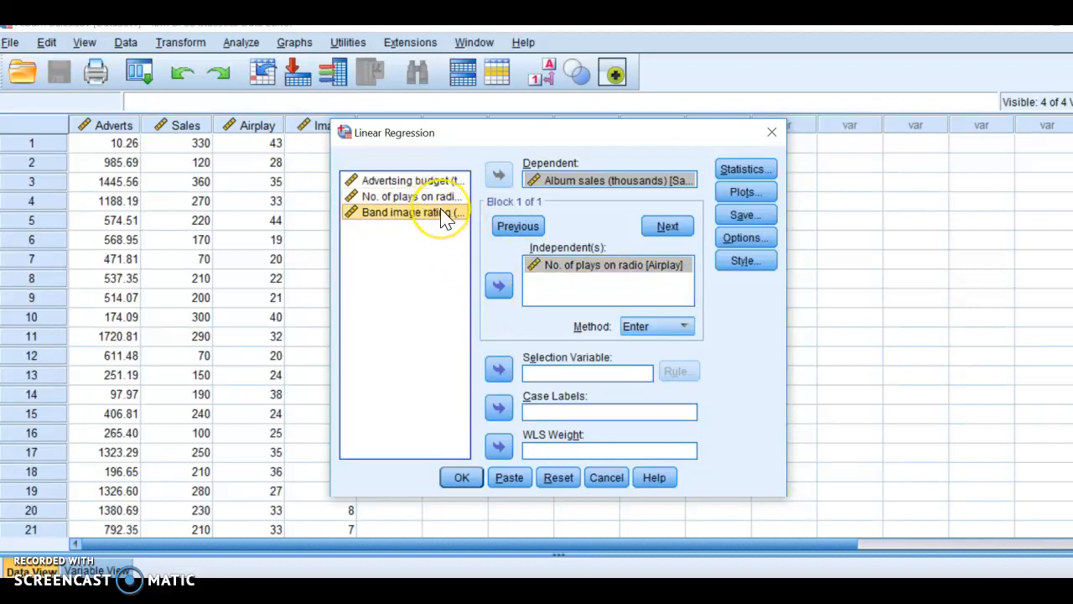
left_click(499, 286)
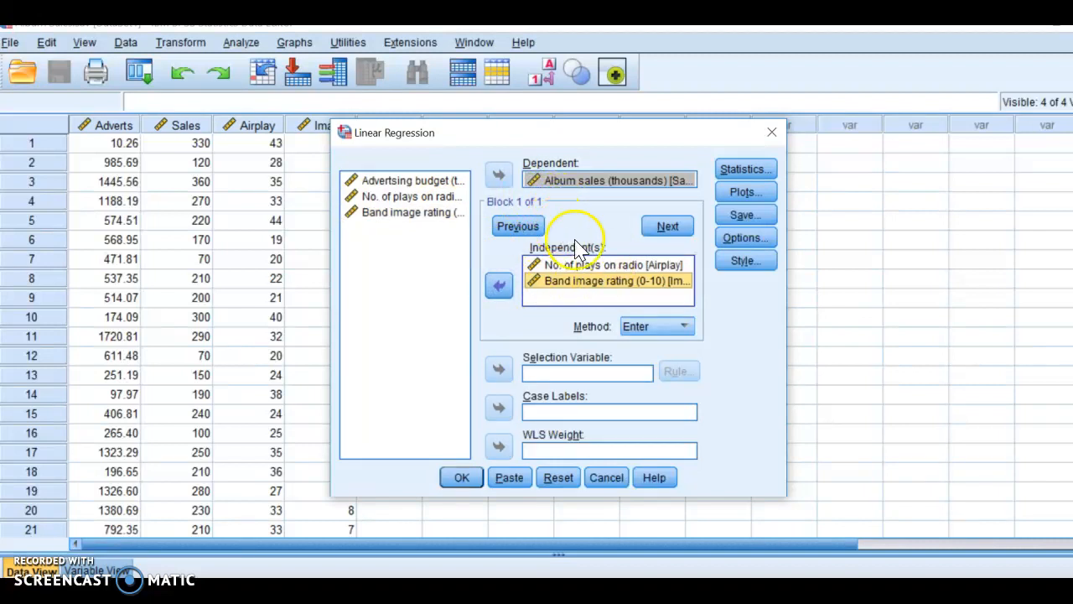
left_click(684, 327)
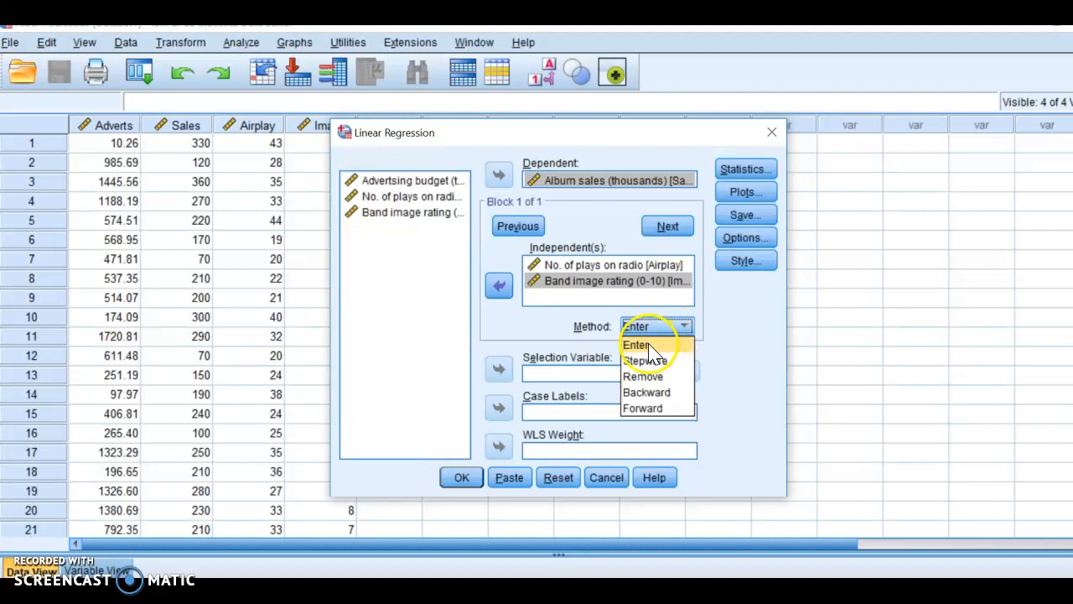
left_click(686, 327)
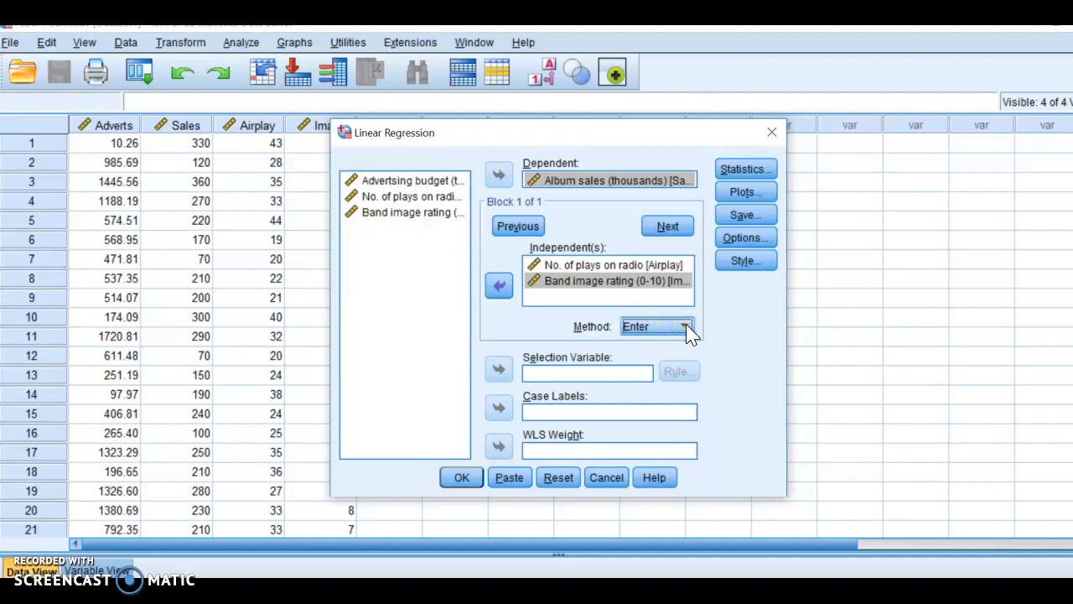
left_click(516, 226)
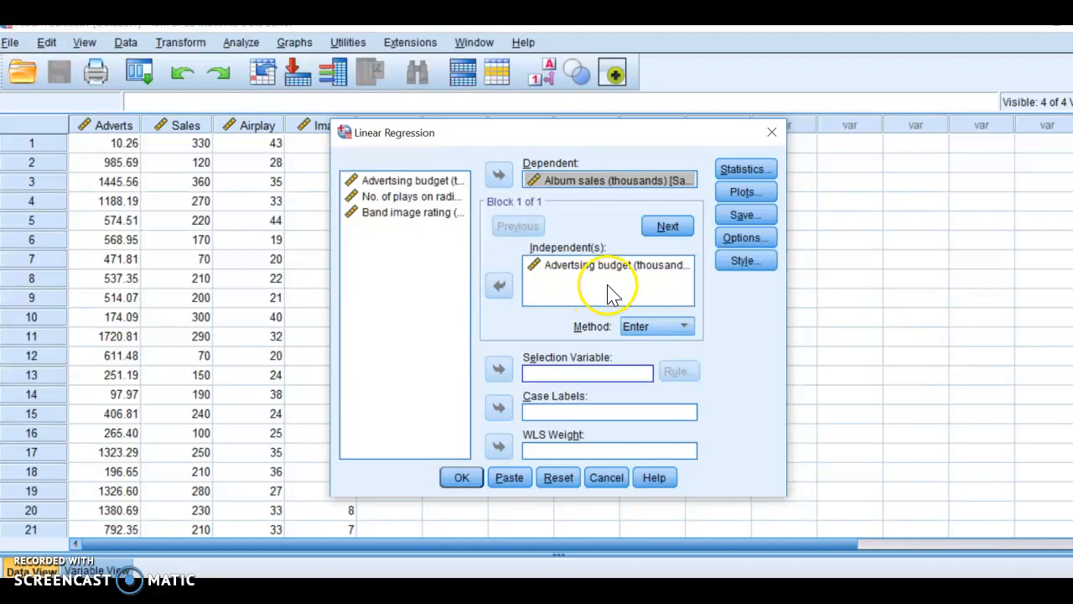
left_click(668, 227)
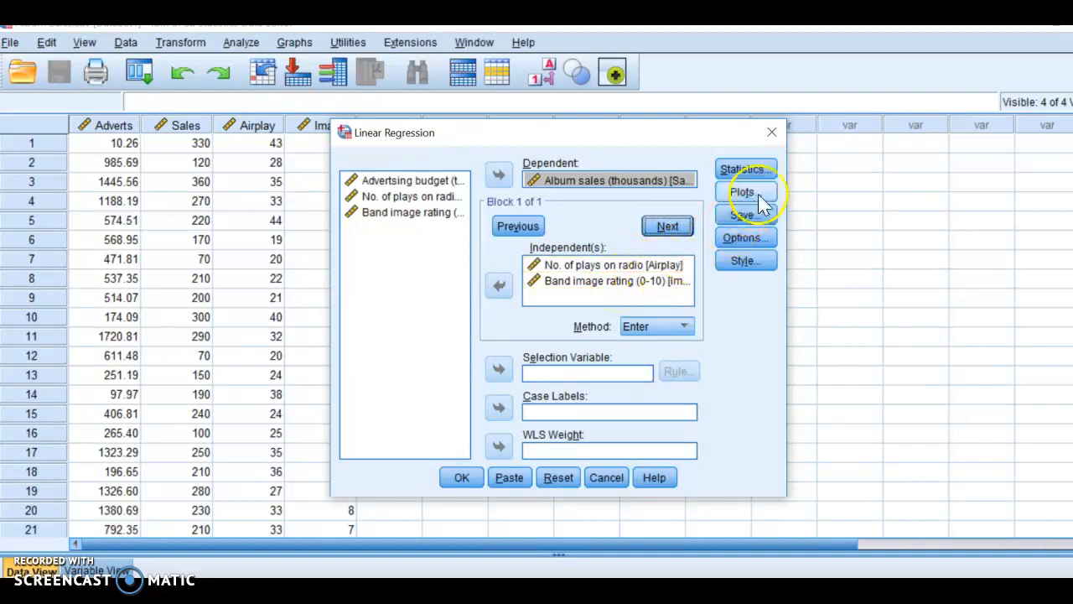
Request confidence intervals, R squared change, descriptives, part and partial correlations, and collinearity diagnostics for the regression.
left_click(748, 173)
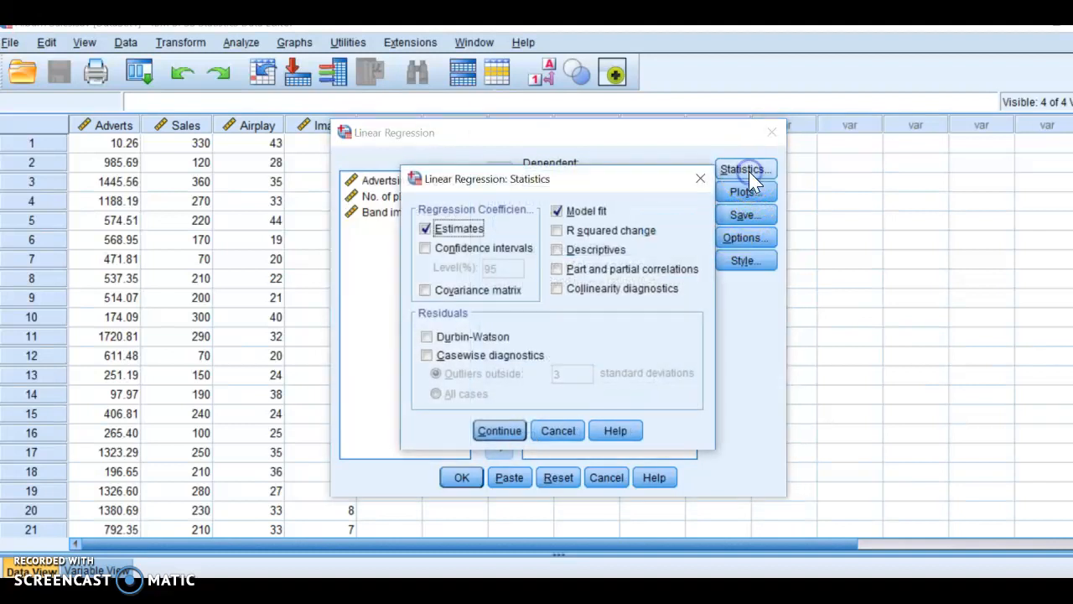
left_click(427, 254)
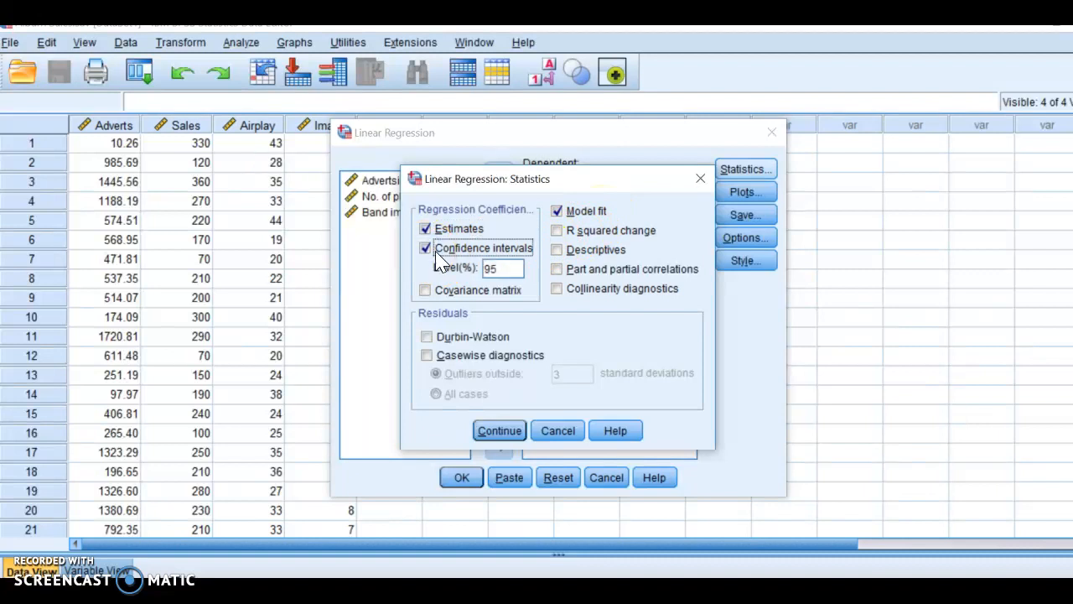
left_click(556, 230)
left_click(558, 250)
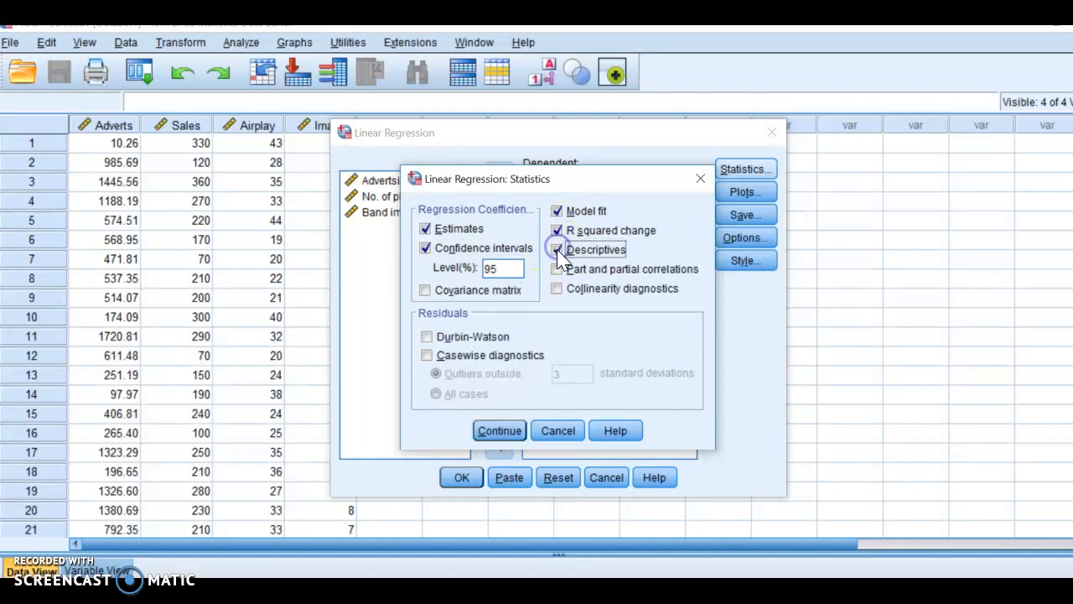
left_click(558, 271)
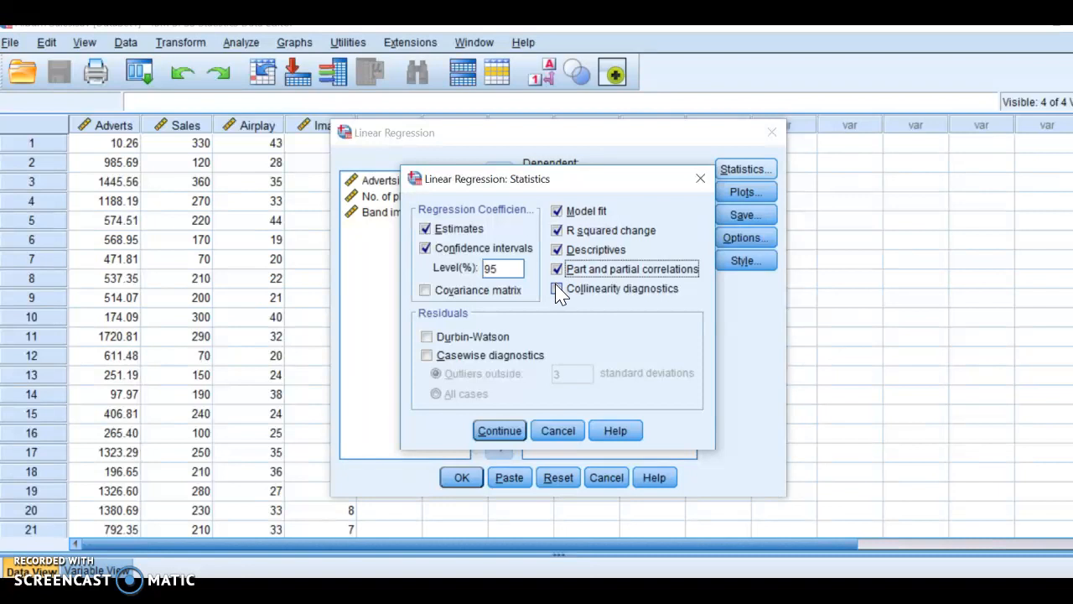
left_click(557, 289)
Enable casewise diagnostics for outliers outside 2 standard deviations and accept the statistics settings.
left_click(427, 355)
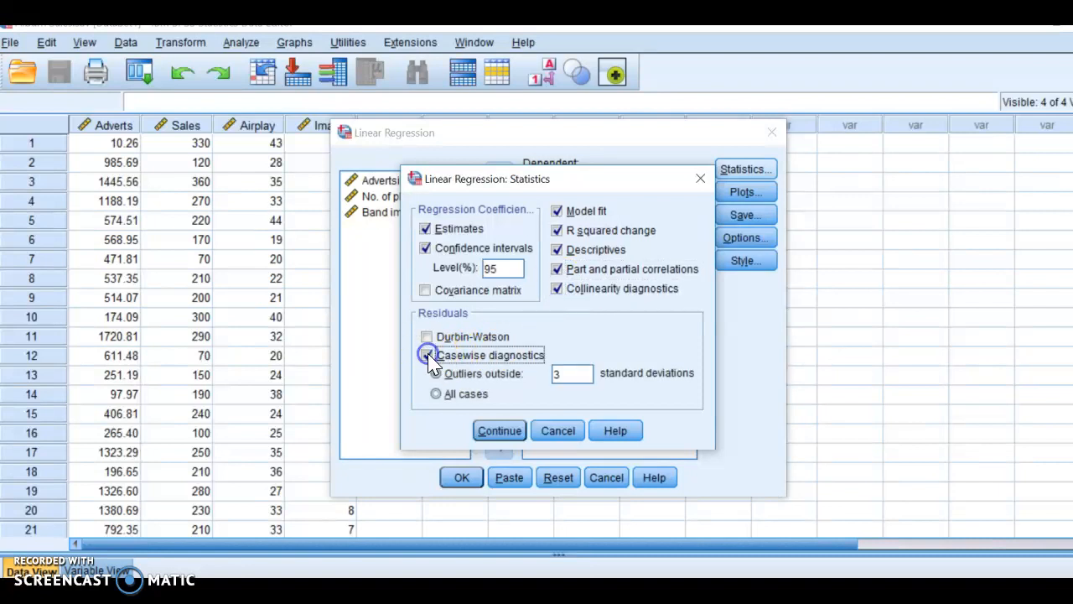
left_click(563, 376)
key("BackSpace")
type("2")
left_click(515, 437)
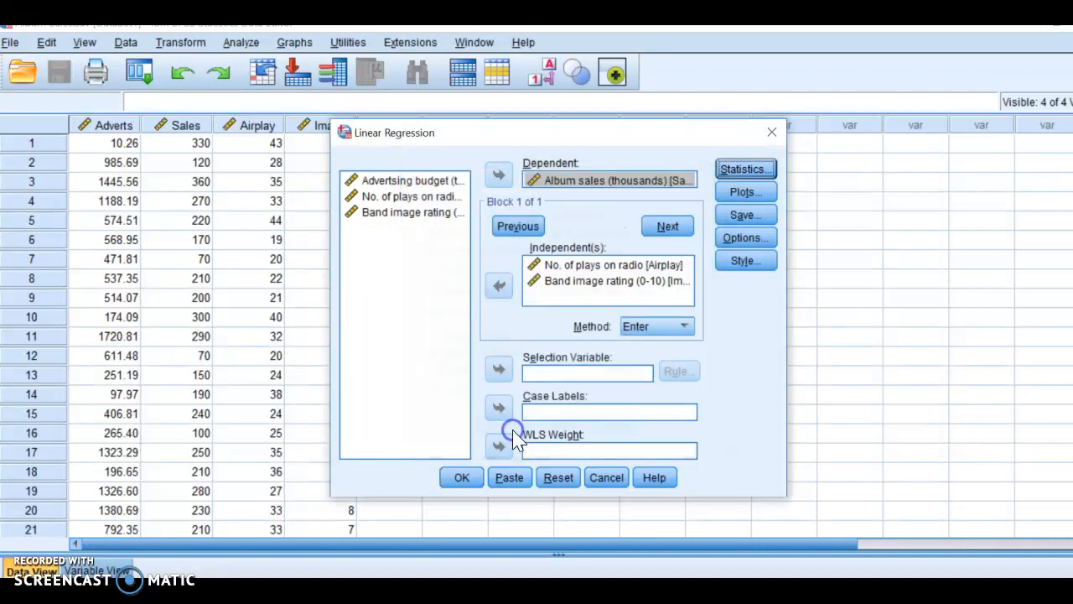
Define a residual scatterplot with *ZRESID on the Y axis and *ZPRED on the X axis.
left_click(746, 193)
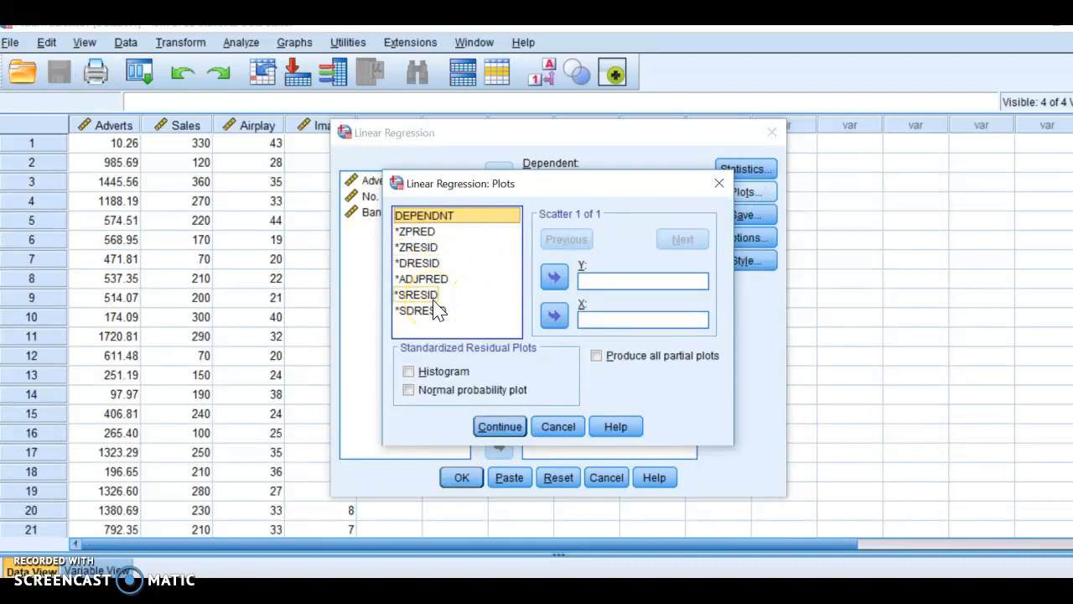
left_click(428, 246)
left_click(552, 278)
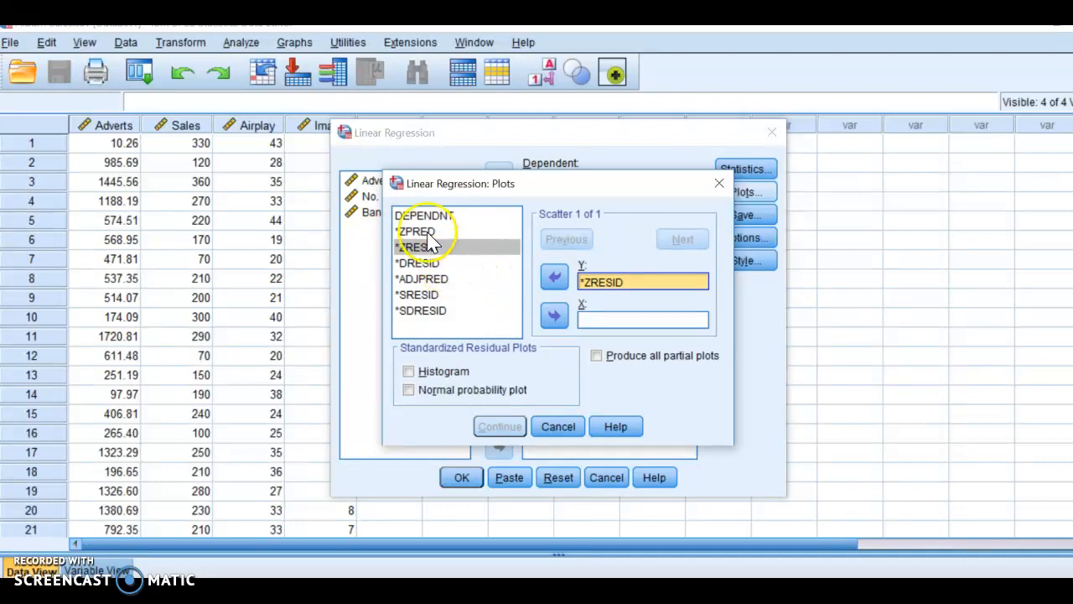
left_click(427, 232)
left_click(553, 316)
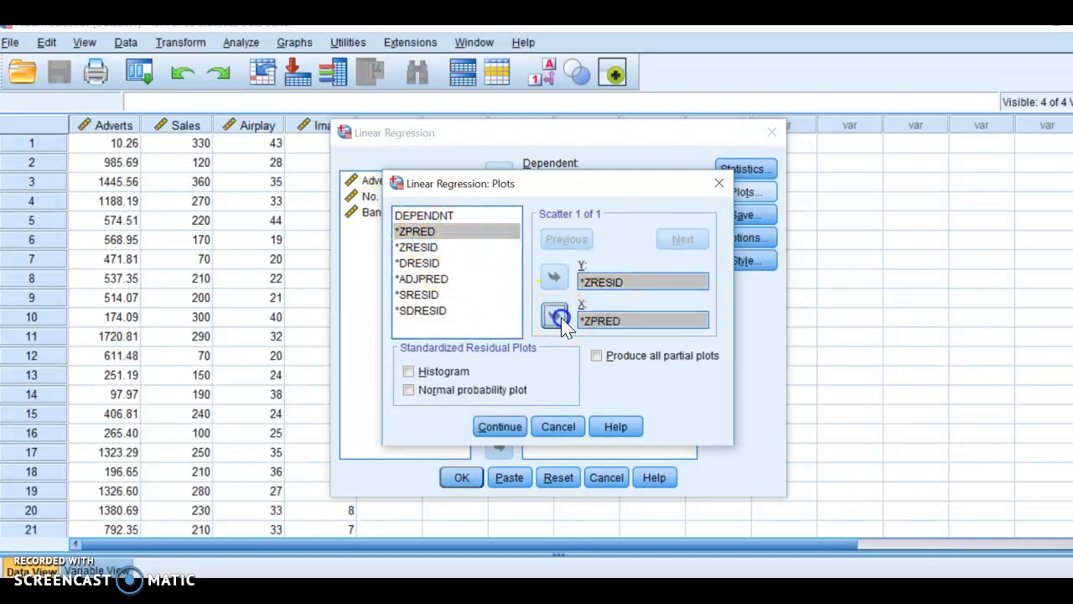
Request all partial plots, the residual histogram and the normal probability plot, and accept the plot settings.
left_click(609, 357)
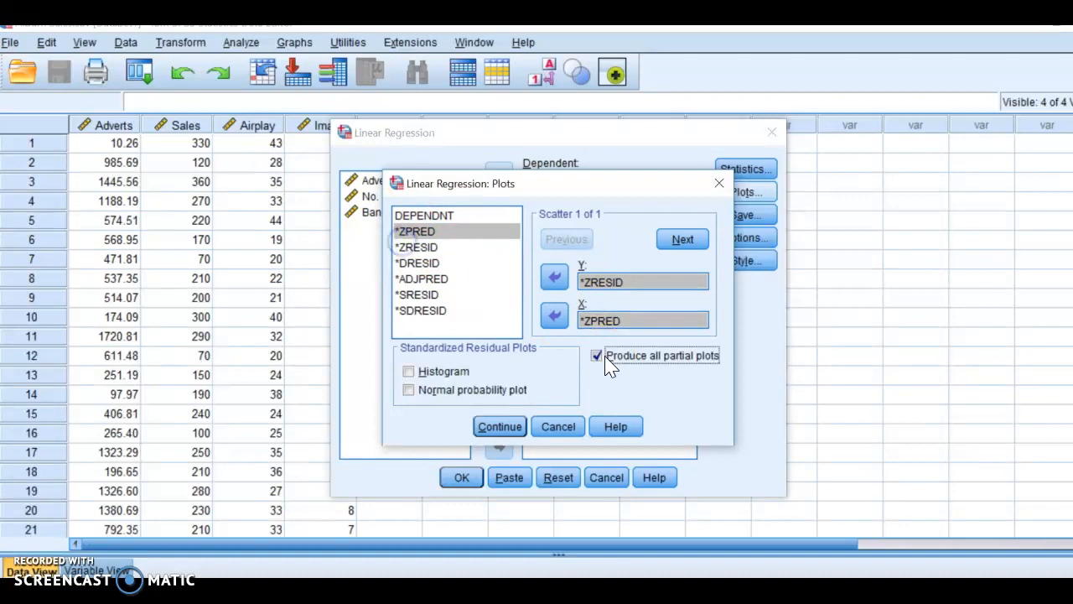
left_click(408, 371)
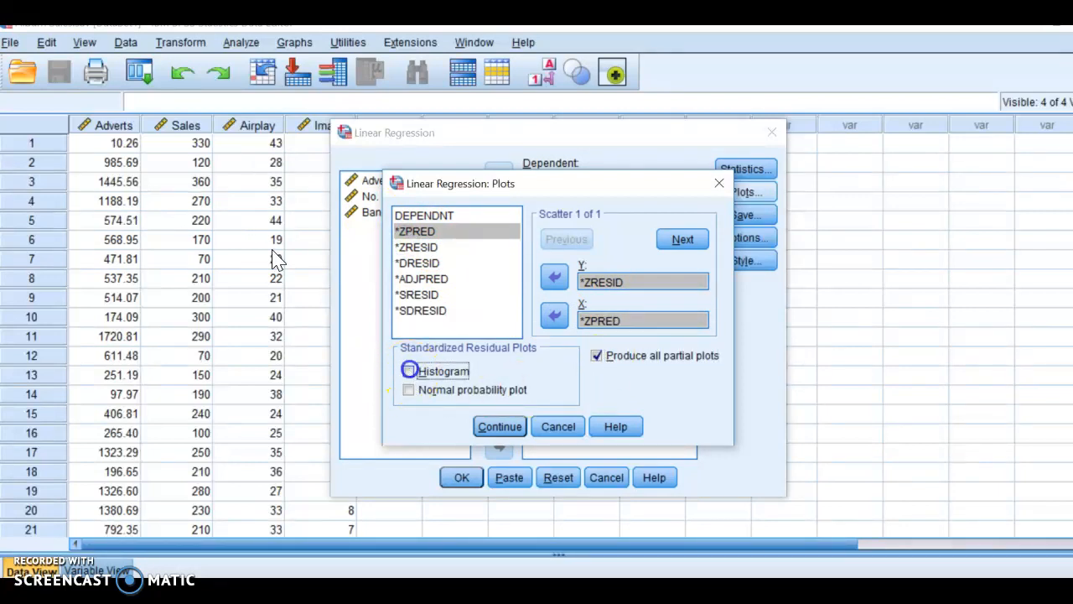
left_click(409, 391)
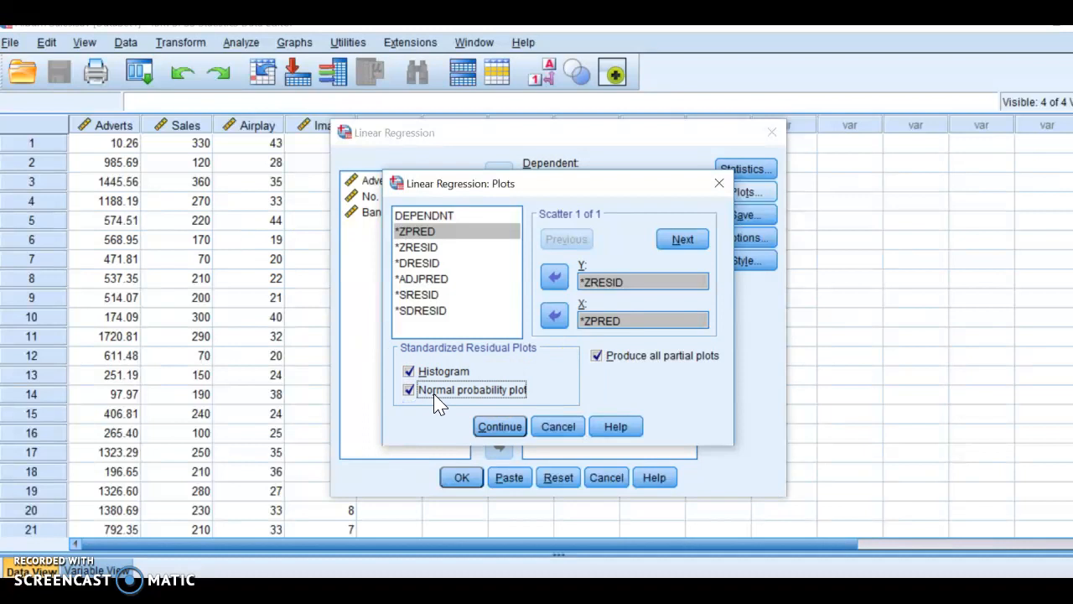
left_click(500, 425)
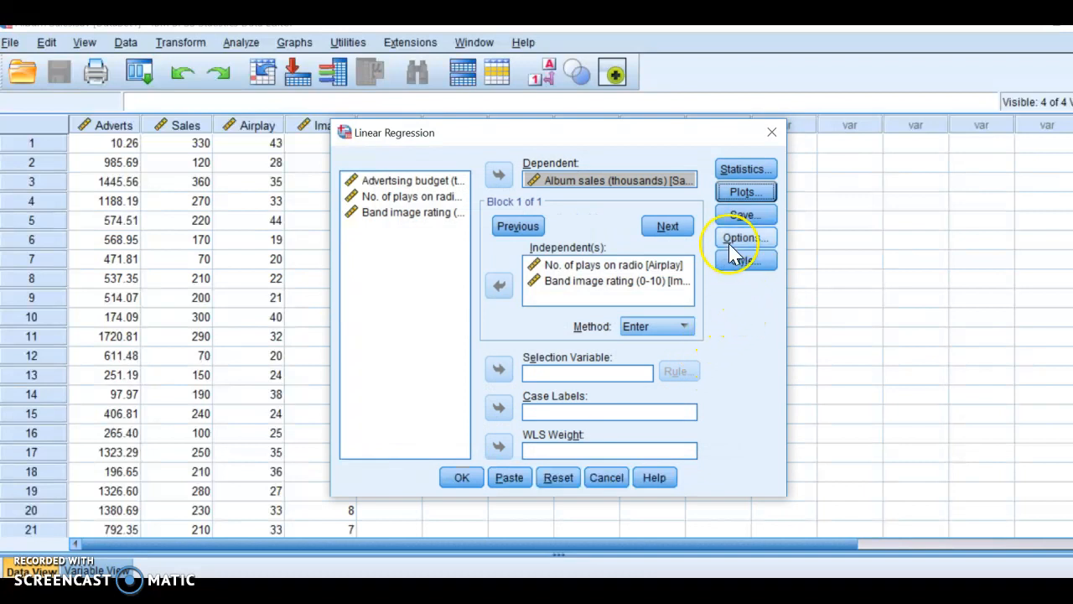
Choose to save unstandardized, standardized and adjusted predicted values, plus Mahalanobis, Cook's and leverage distances.
left_click(746, 215)
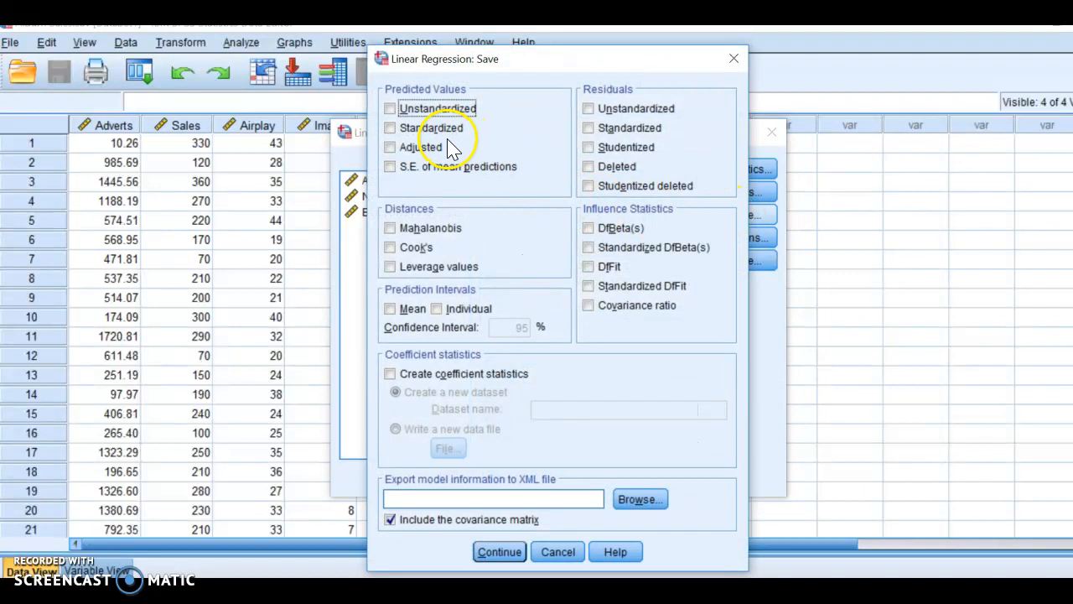
left_click(390, 108)
left_click(391, 127)
left_click(391, 148)
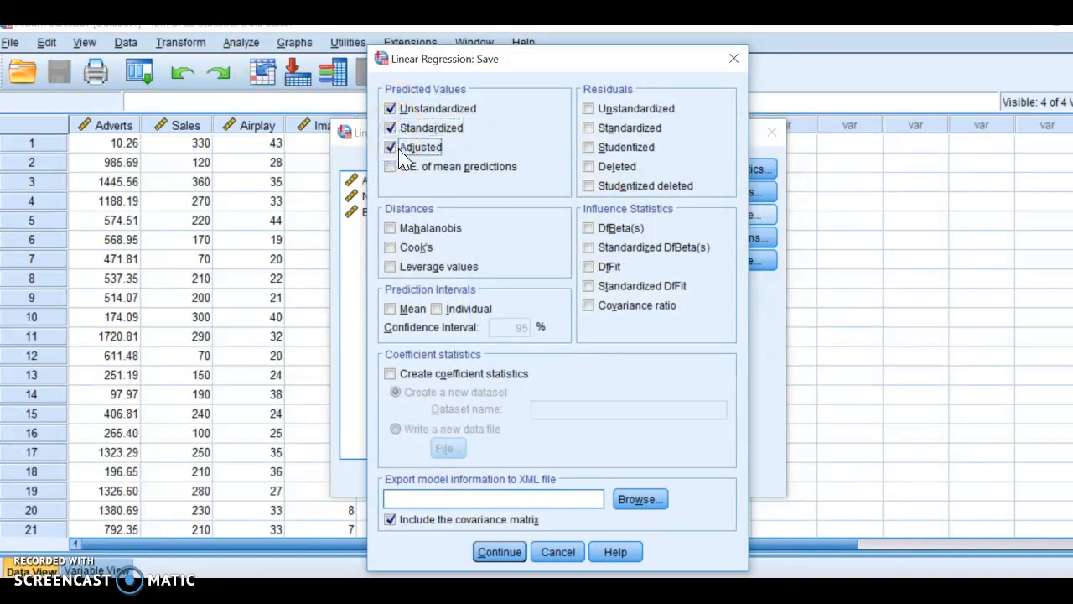
left_click(390, 228)
left_click(390, 247)
left_click(390, 267)
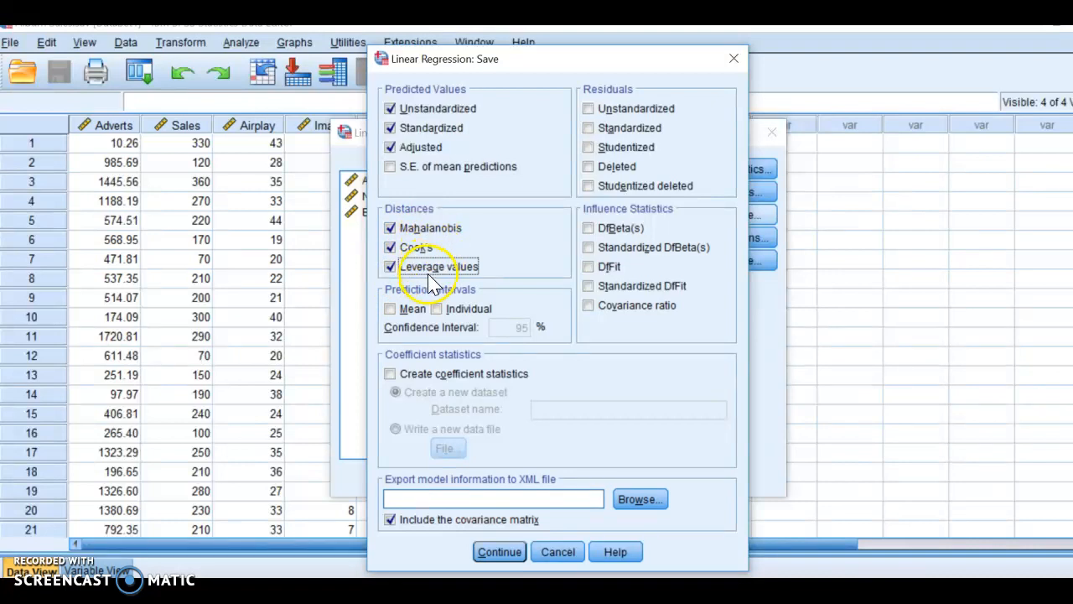
Choose to save the standardized, deleted and studentized deleted residuals.
left_click(588, 128)
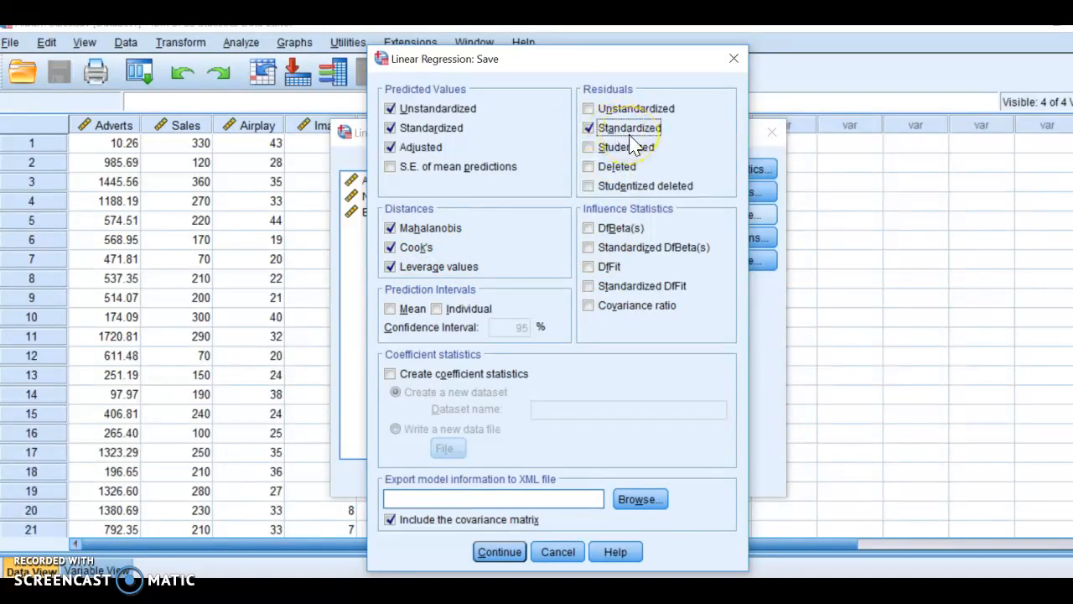
left_click(590, 166)
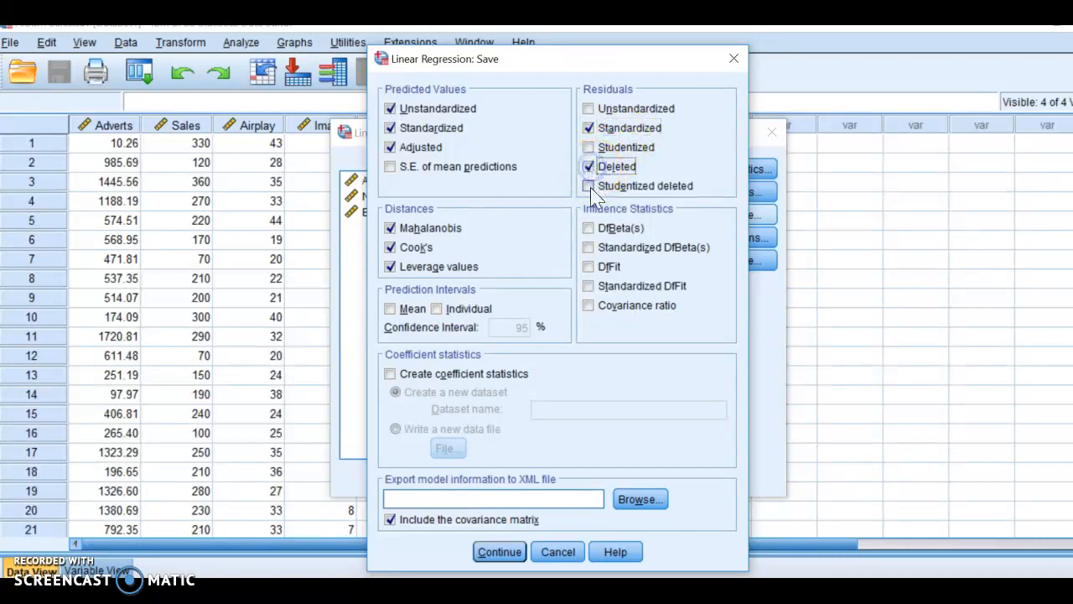
left_click(588, 186)
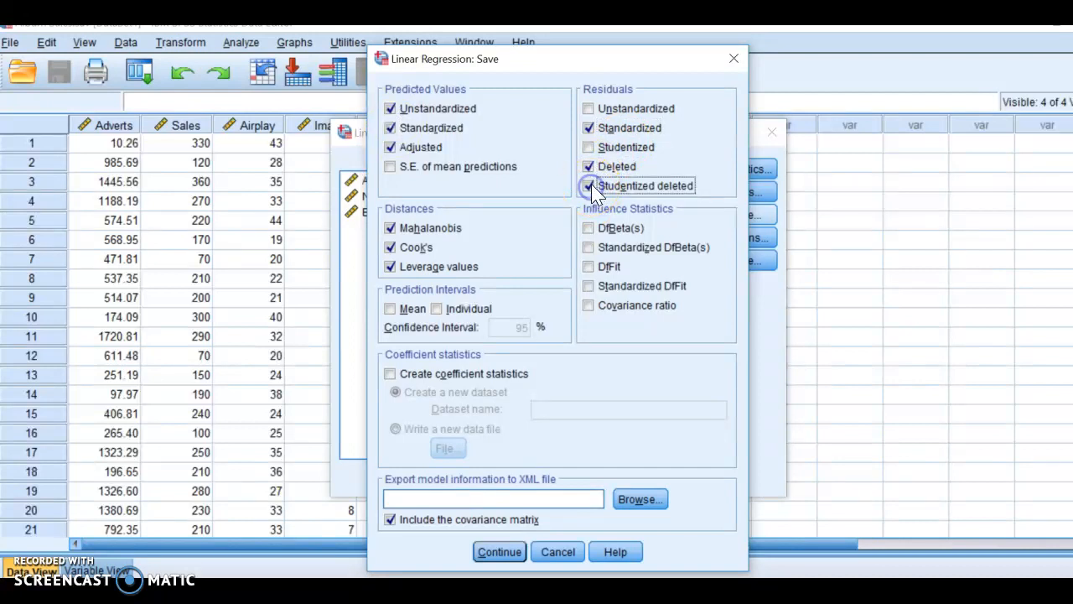
Save standardized DfBeta(s), standardized DfFit and covariance ratio as influence statistics, and accept the save settings.
left_click(588, 247)
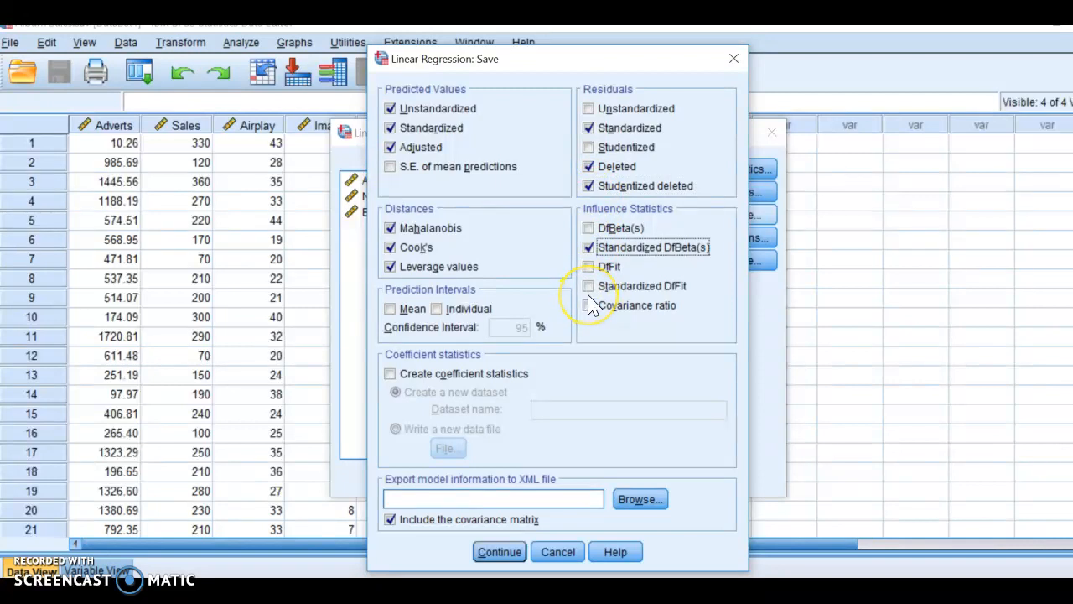
left_click(589, 285)
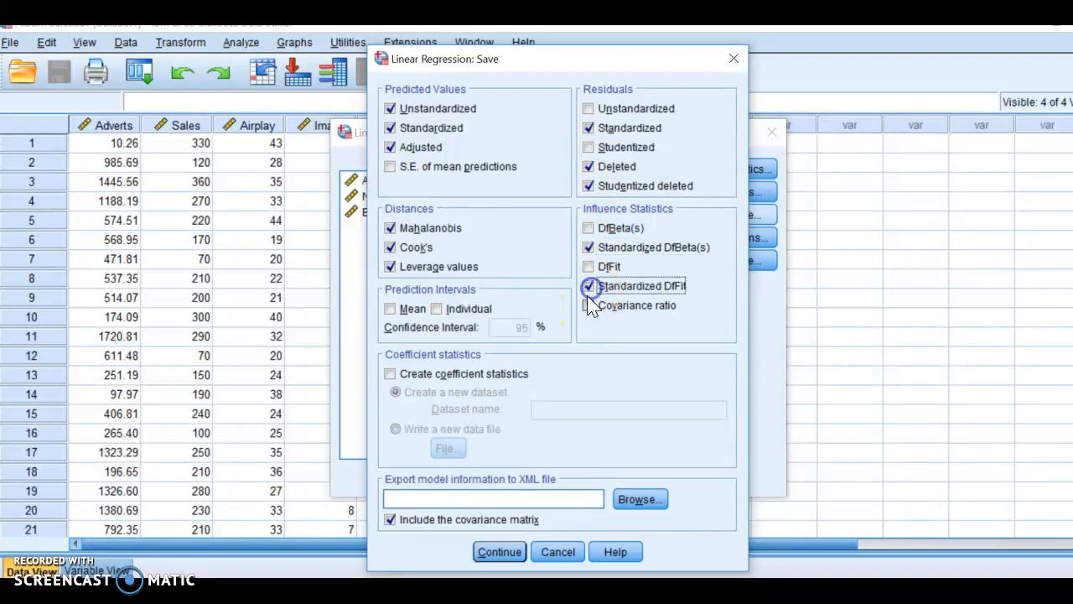
left_click(588, 307)
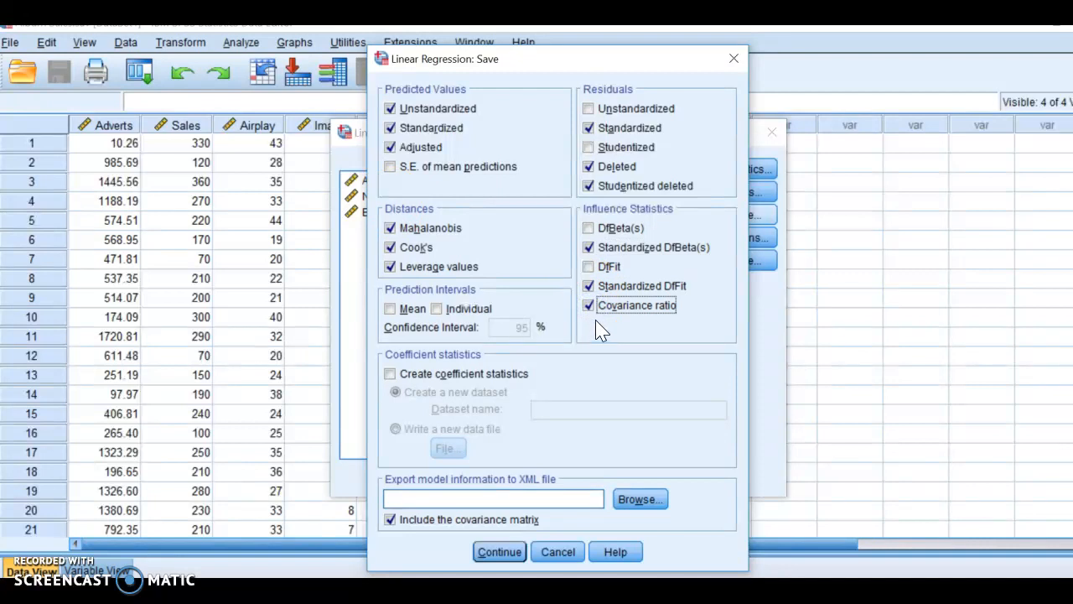
left_click(503, 555)
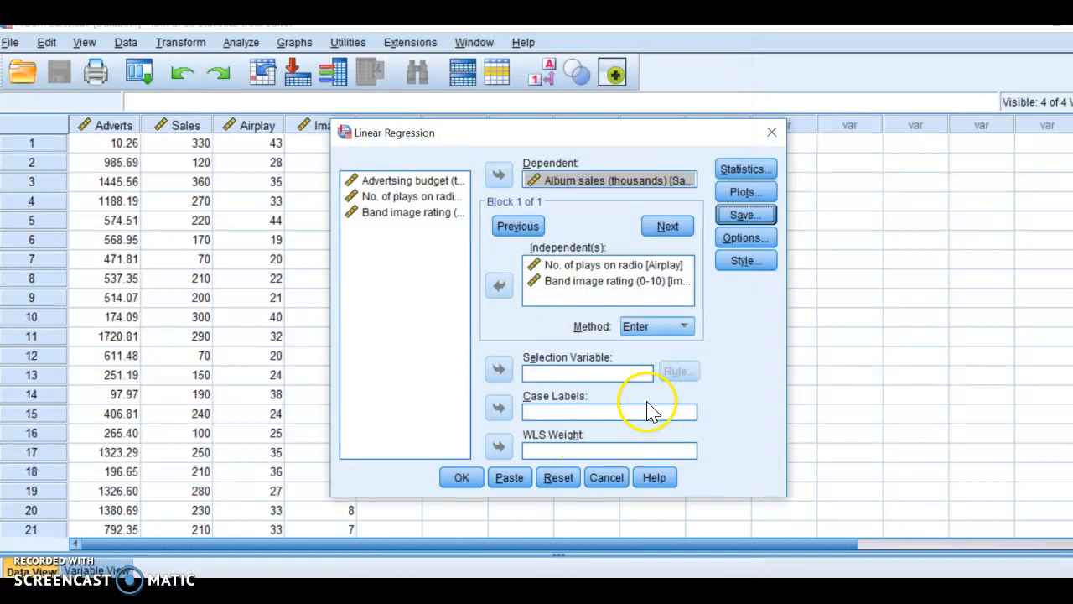
Run the regression, look at the Album Sales.sav data window and return to the output document.
left_click(474, 484)
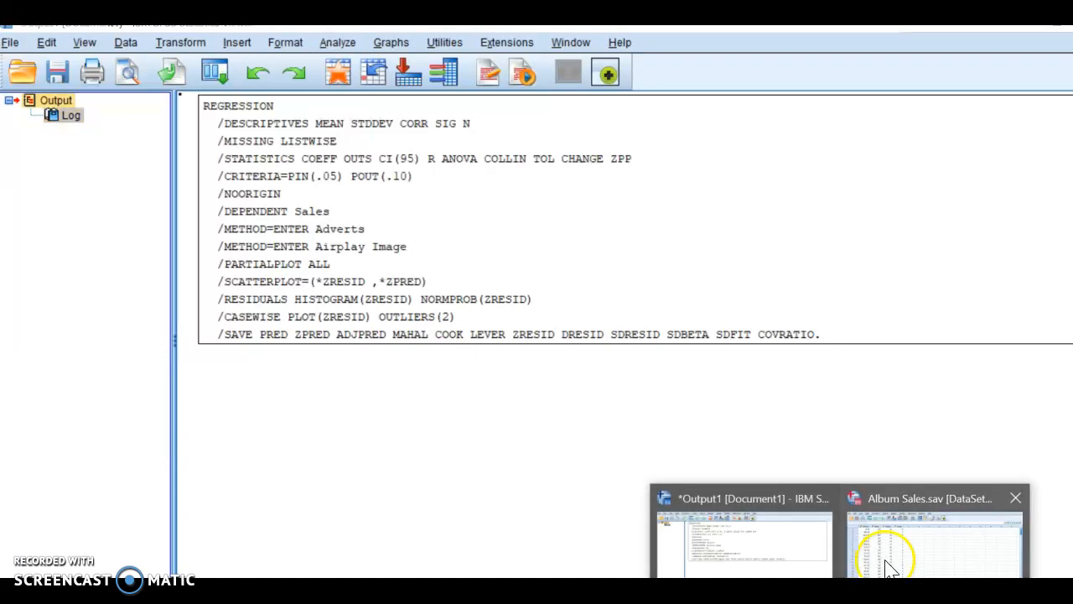
left_click(887, 566)
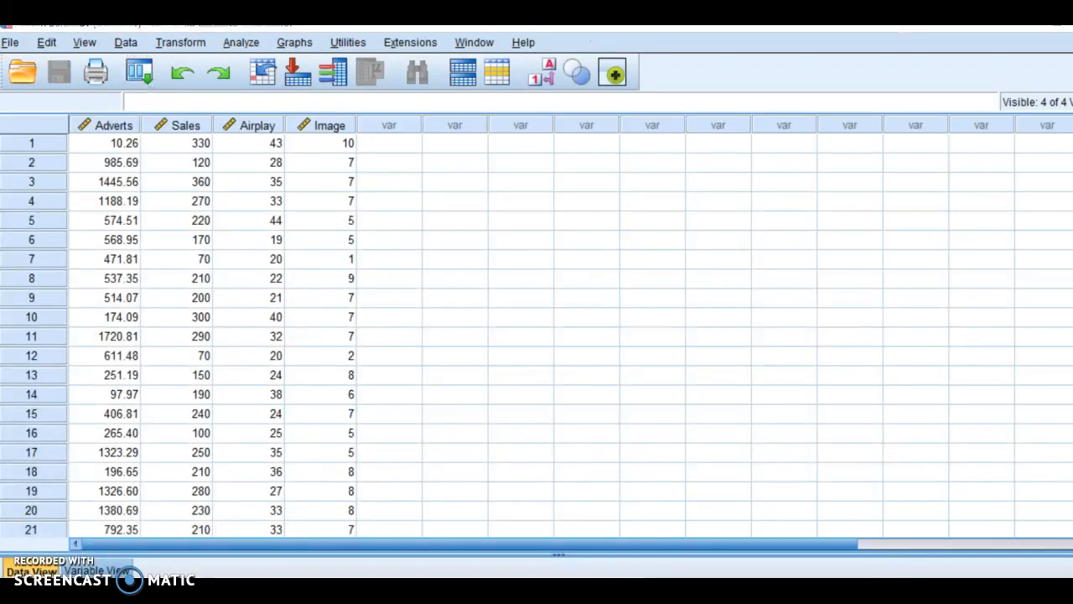
left_click(802, 558)
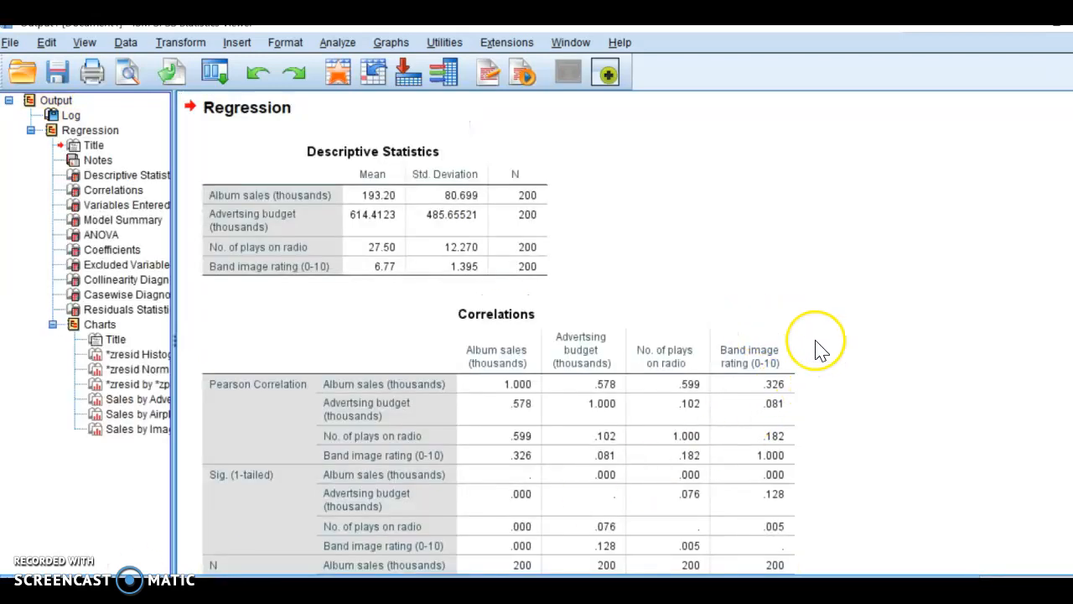
Examine the regression syntax log, the descriptive statistics and the correlations between album sales and the three predictors.
scroll(820, 351, "up", 3)
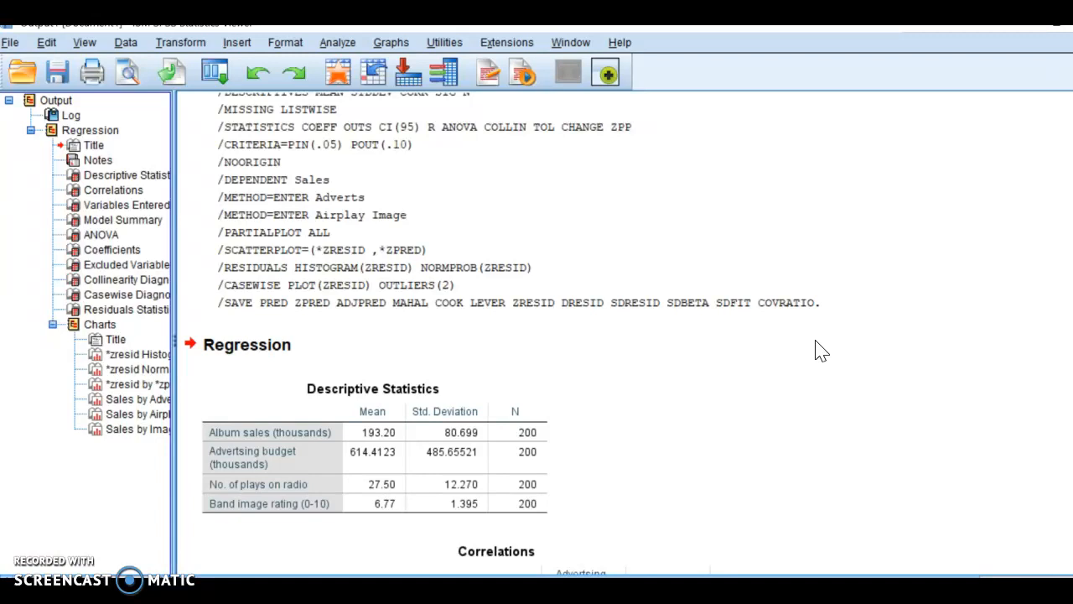
scroll(821, 319, "down", 1)
left_click(489, 340)
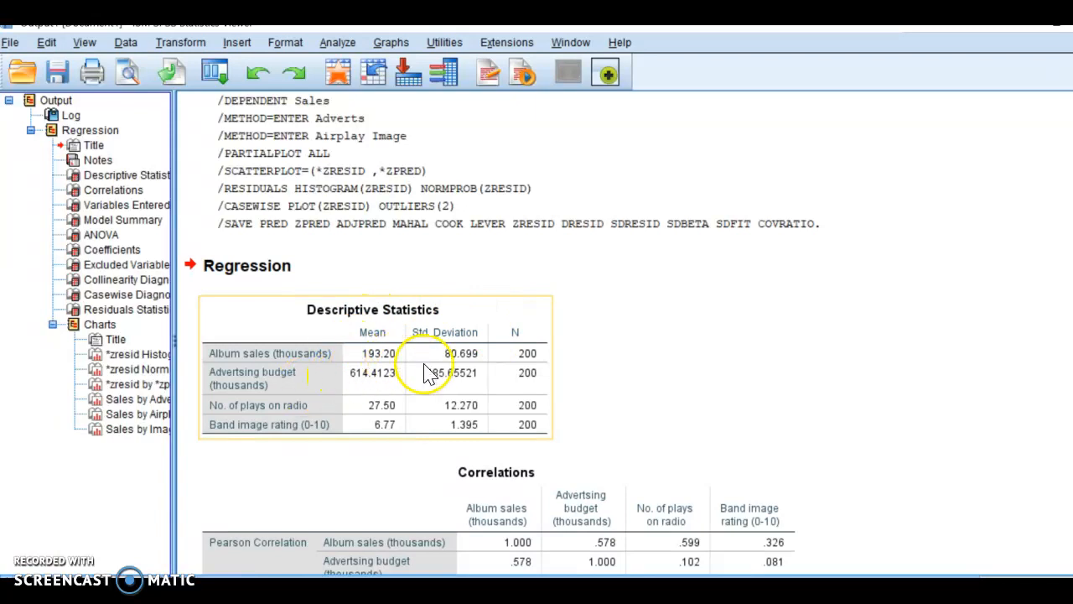
left_click(821, 383)
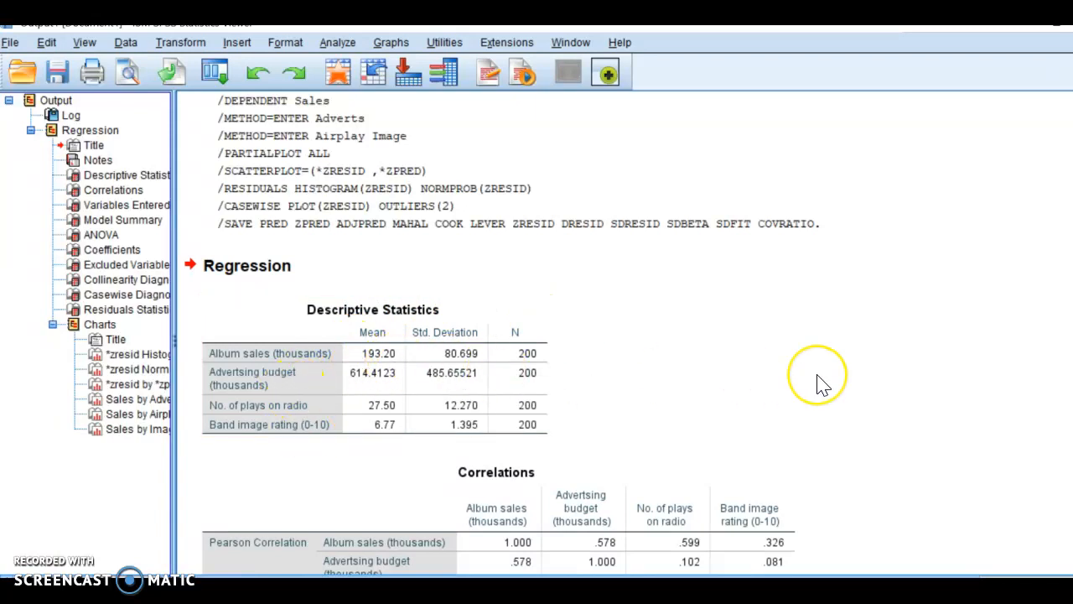
scroll(822, 383, "down", 4)
left_click(766, 332)
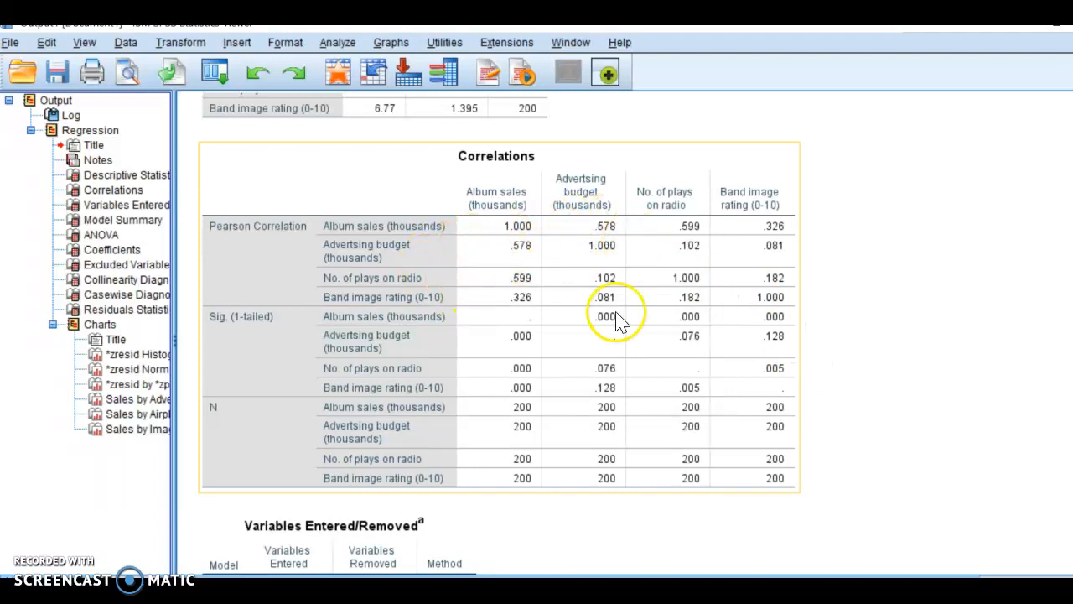
left_click(893, 395)
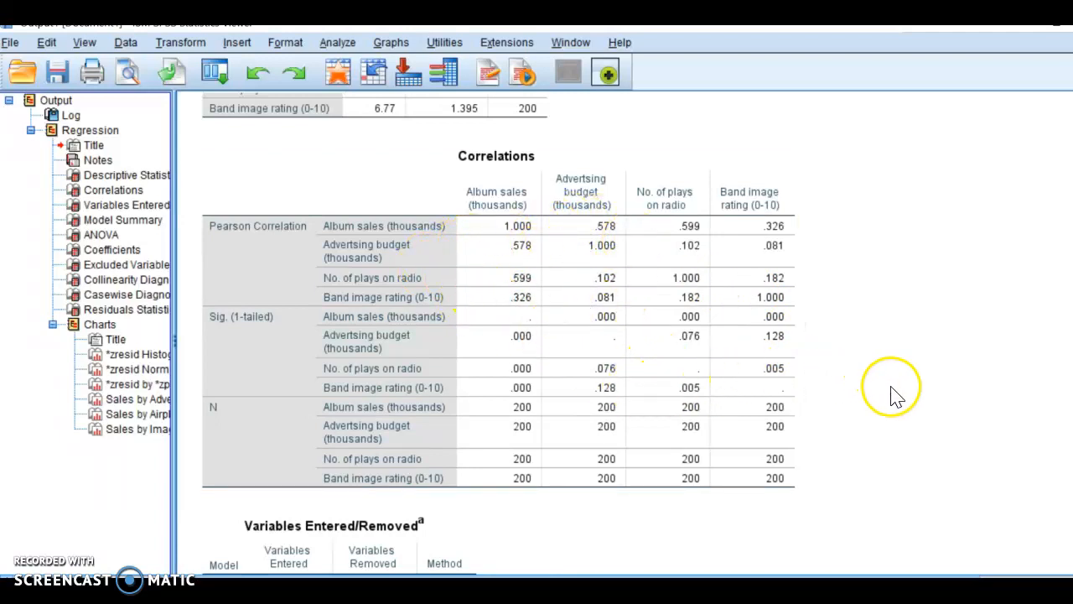
Examine the variables entered, model summary, ANOVA and coefficients tables for both regression models.
scroll(894, 396, "down", 4)
scroll(892, 395, "down", 2)
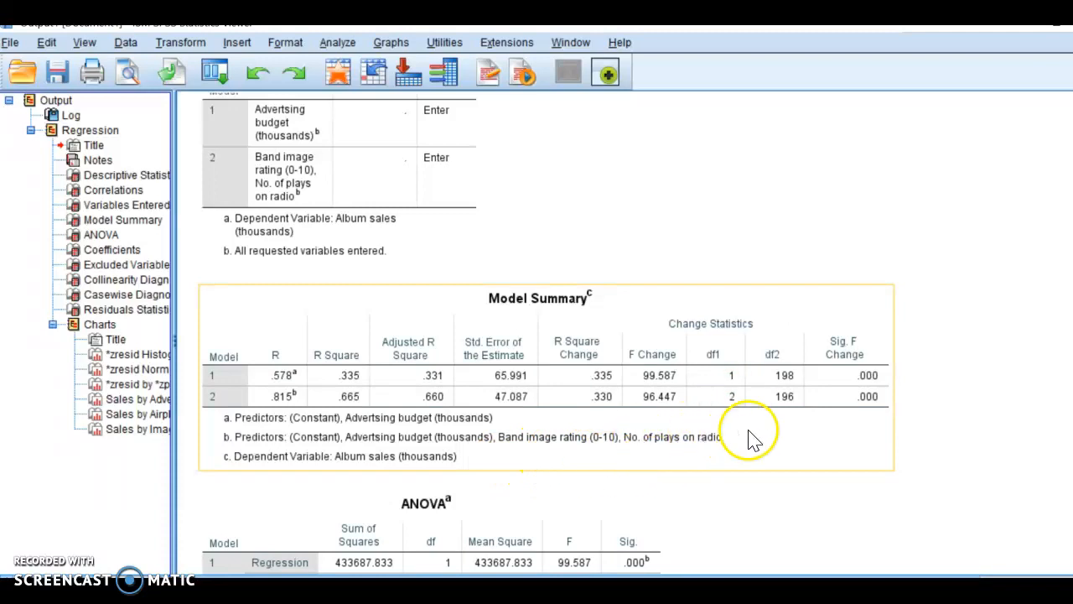
scroll(998, 529, "down", 3)
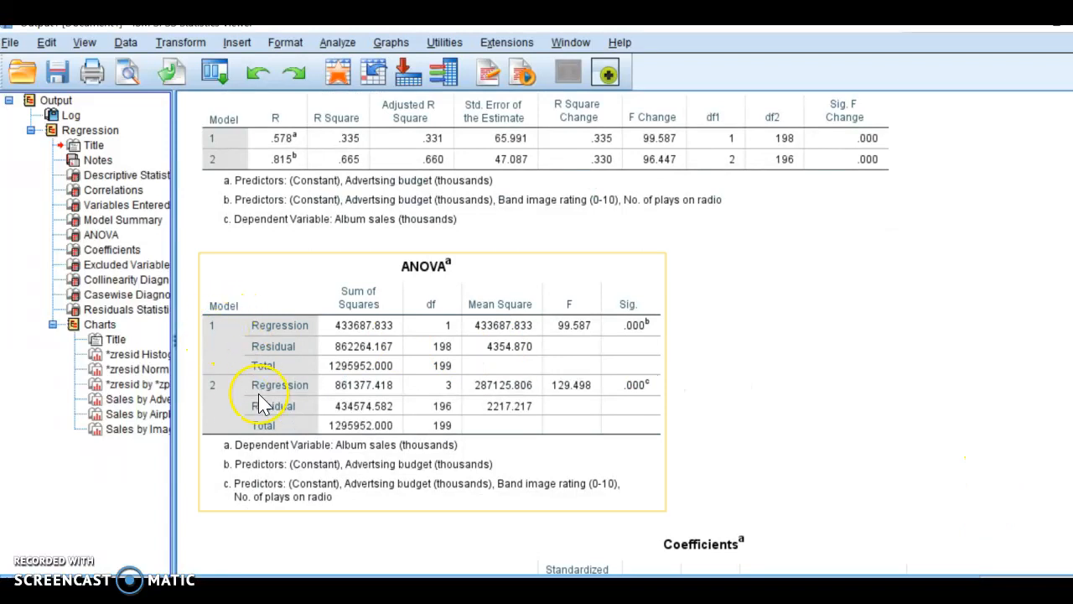
scroll(917, 443, "down", 5)
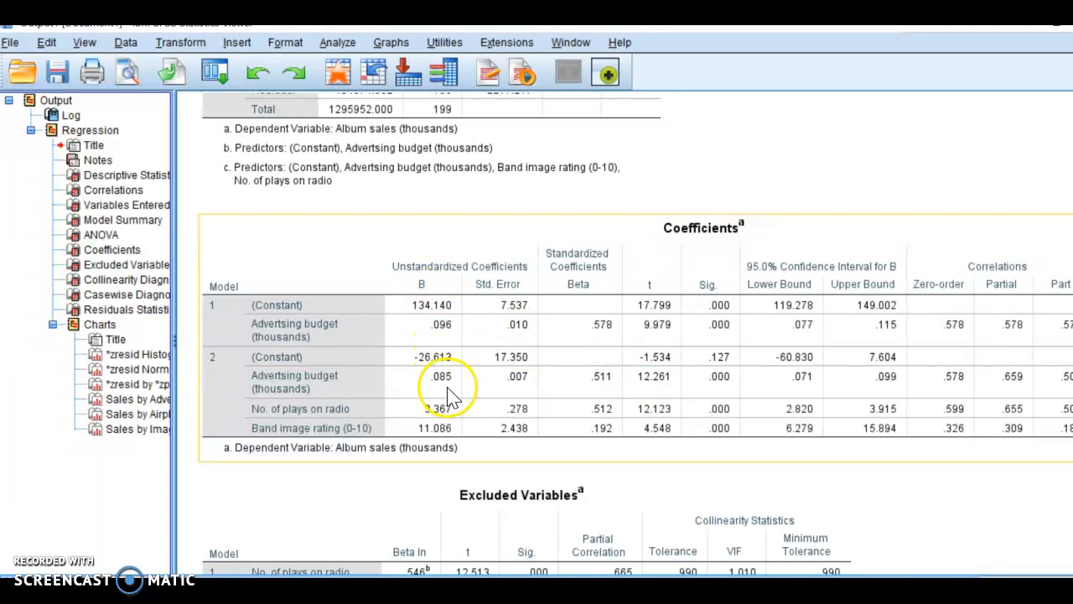
scroll(1046, 518, "down", 2)
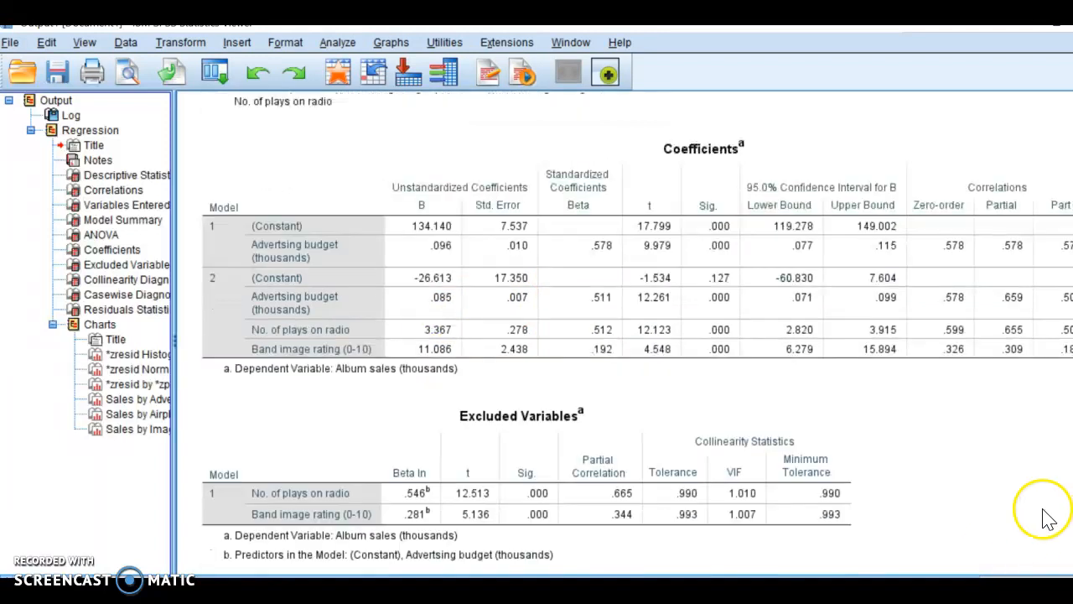
Review the excluded variables, collinearity diagnostics, casewise diagnostics and residuals statistics, and return to the start of the regression output.
scroll(1041, 506, "down", 6)
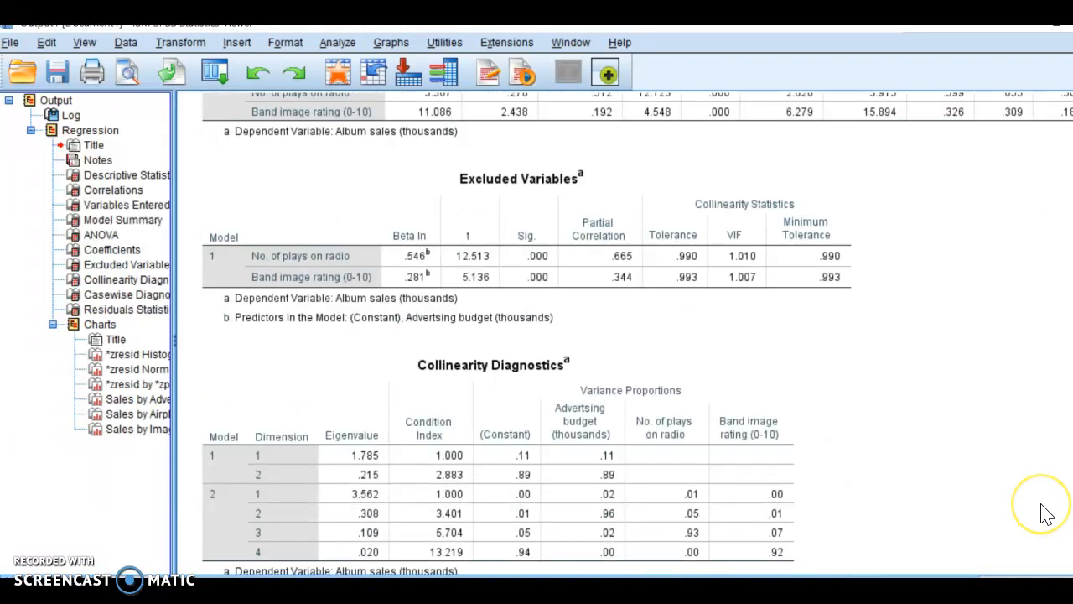
scroll(1046, 514, "down", 2)
scroll(1046, 514, "down", 8)
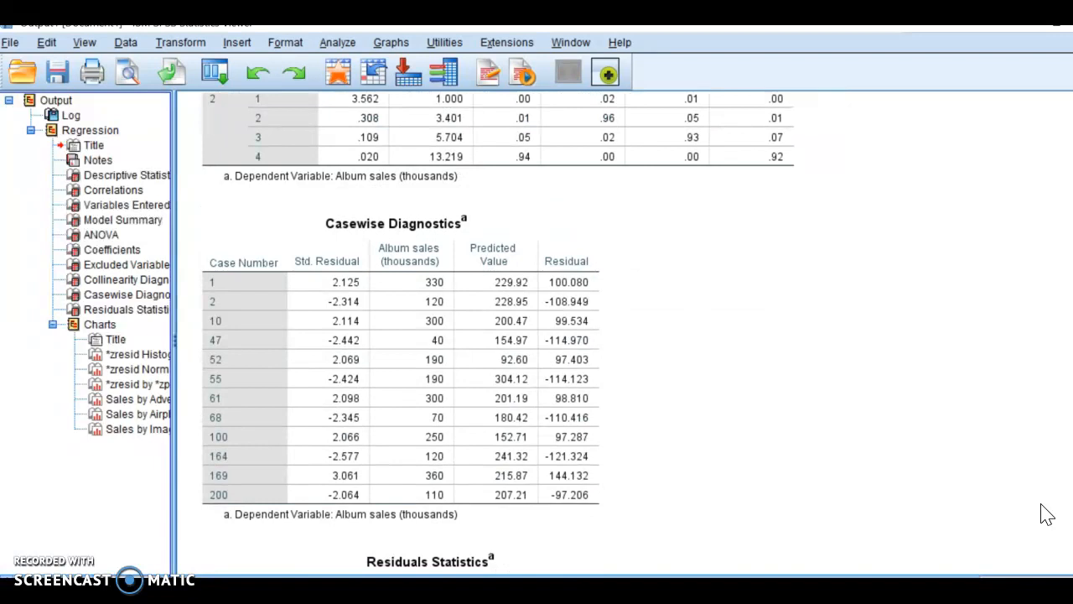
scroll(1046, 515, "down", 6)
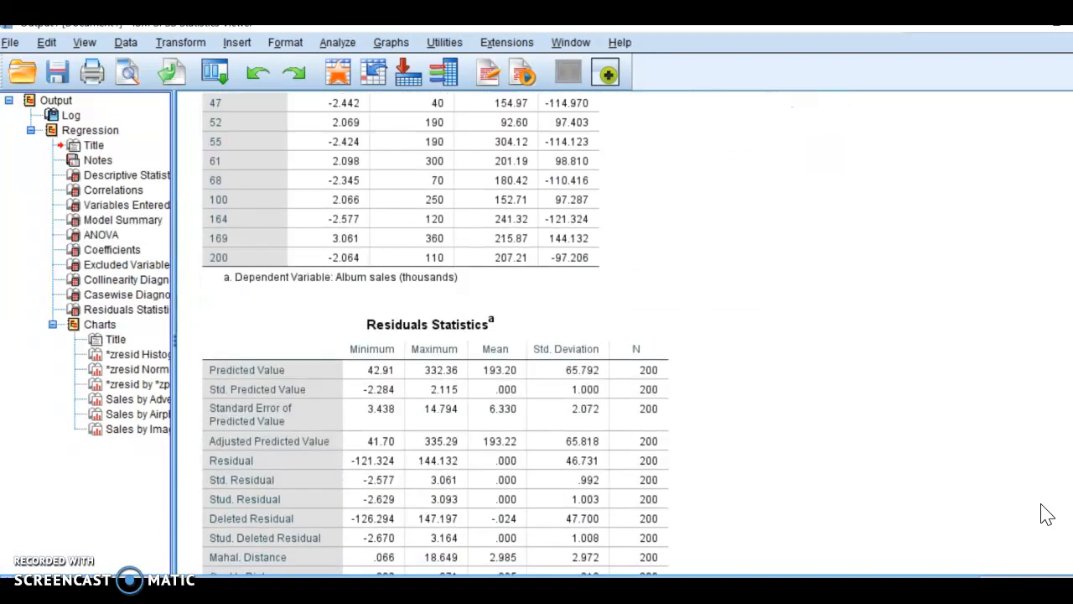
scroll(1046, 514, "up", 20)
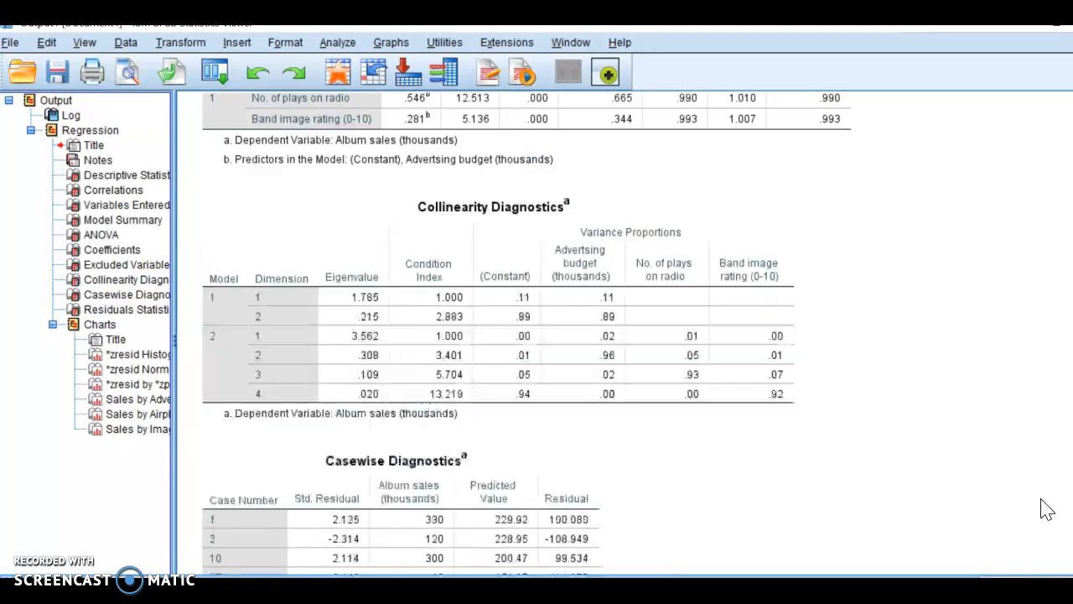
scroll(1046, 509, "up", 17)
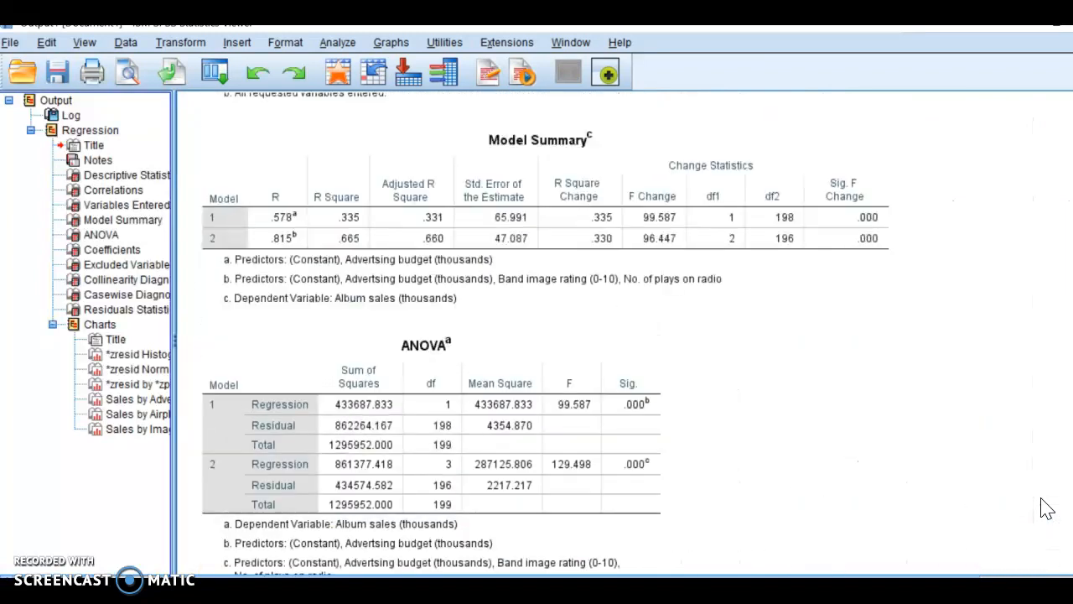
scroll(1046, 509, "up", 20)
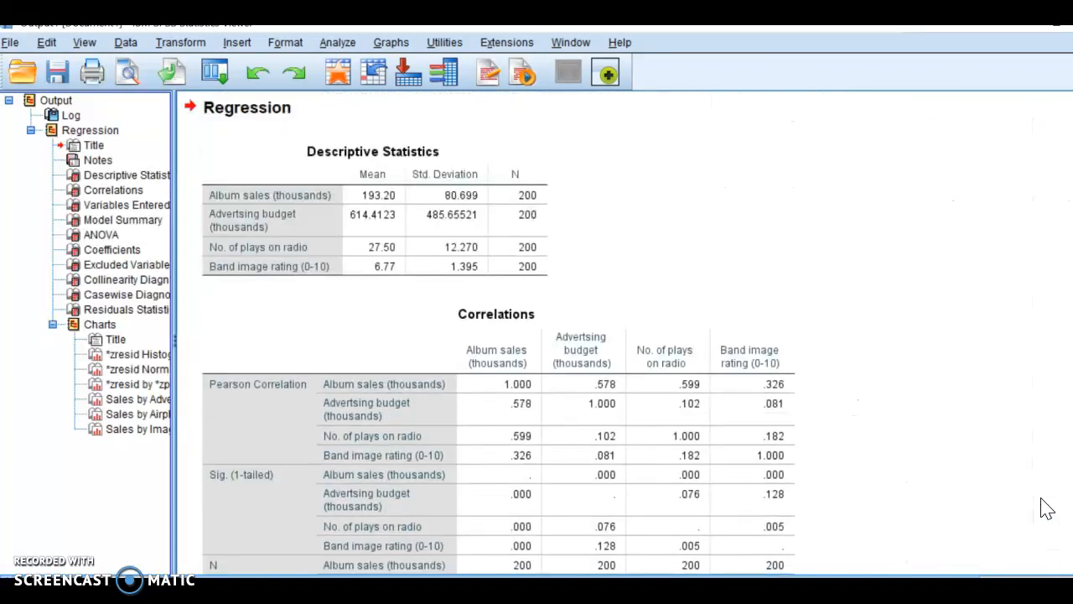